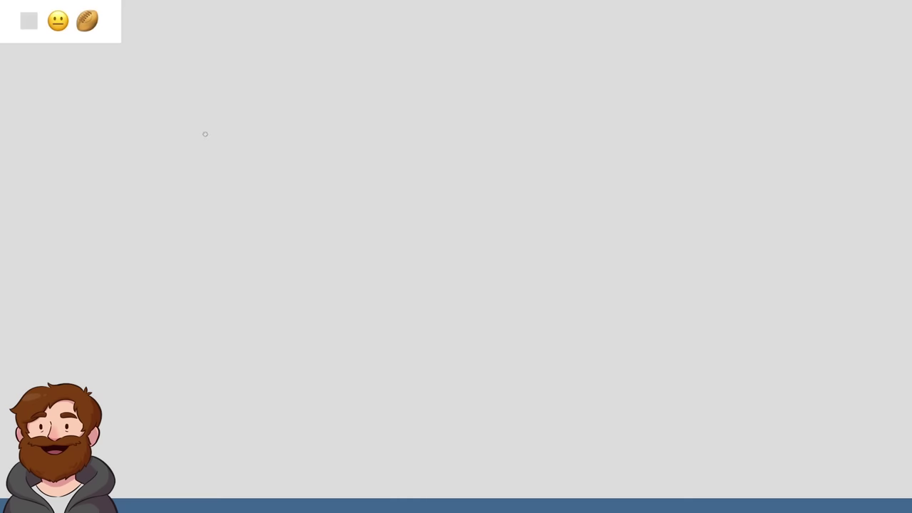
# - Sketch the wide arched outline's top arc and both sides, erasing stray left strokes
pyautogui.moveTo(212, 245)
pyautogui.mouseDown()
pyautogui.moveTo(191, 137)
pyautogui.moveTo(285, 68)
pyautogui.mouseUp()
pyautogui.moveTo(235, 90); pyautogui.dragTo(311, 70)
pyautogui.moveTo(184, 120)
pyautogui.mouseDown()
pyautogui.moveTo(324, 67)
pyautogui.moveTo(421, 52)
pyautogui.mouseUp()
pyautogui.moveTo(481, 50)
pyautogui.mouseDown()
pyautogui.moveTo(741, 75)
pyautogui.moveTo(732, 305)
pyautogui.mouseUp()
pyautogui.moveTo(750, 132); pyautogui.dragTo(722, 369)
pyautogui.moveTo(179, 139); pyautogui.dragTo(246, 390)
pyautogui.moveTo(188, 182); pyautogui.dragTo(244, 390)
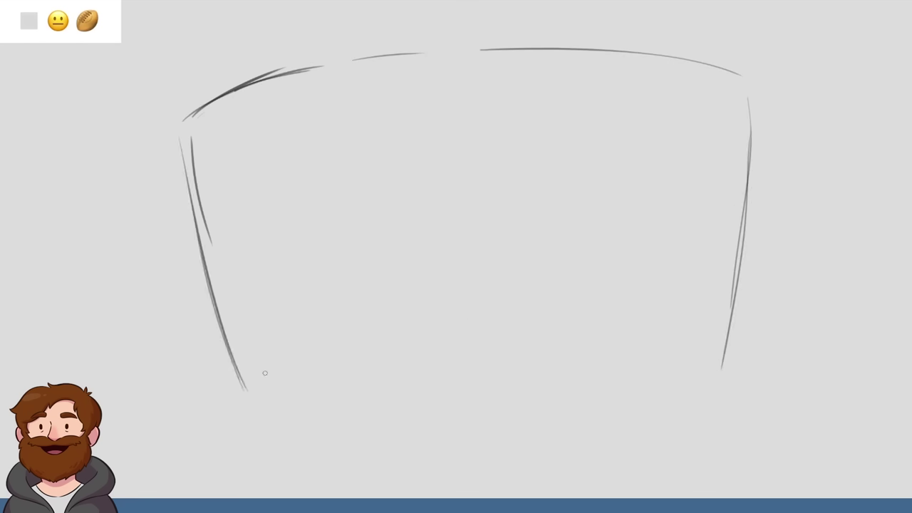
pyautogui.moveTo(189, 135)
pyautogui.mouseDown()
pyautogui.moveTo(200, 200)
pyautogui.moveTo(197, 185)
pyautogui.mouseUp()
pyautogui.moveTo(176, 140); pyautogui.dragTo(189, 196)
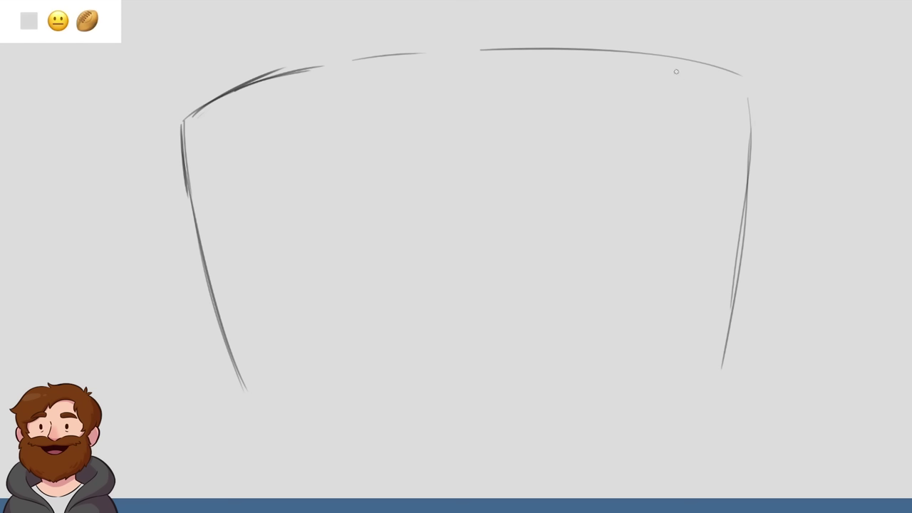
# - Sketch the square block along the top edge and remove its duplicate top line
pyautogui.moveTo(354, 61); pyautogui.dragTo(473, 48)
pyautogui.moveTo(350, 61); pyautogui.dragTo(371, 157)
pyautogui.moveTo(484, 50); pyautogui.dragTo(494, 138)
pyautogui.moveTo(390, 180); pyautogui.dragTo(503, 171)
pyautogui.moveTo(496, 100)
pyautogui.mouseDown()
pyautogui.moveTo(500, 148)
pyautogui.moveTo(500, 50)
pyautogui.mouseUp()
pyautogui.moveTo(349, 63)
pyautogui.mouseDown()
pyautogui.moveTo(357, 53)
pyautogui.moveTo(450, 39)
pyautogui.mouseUp()
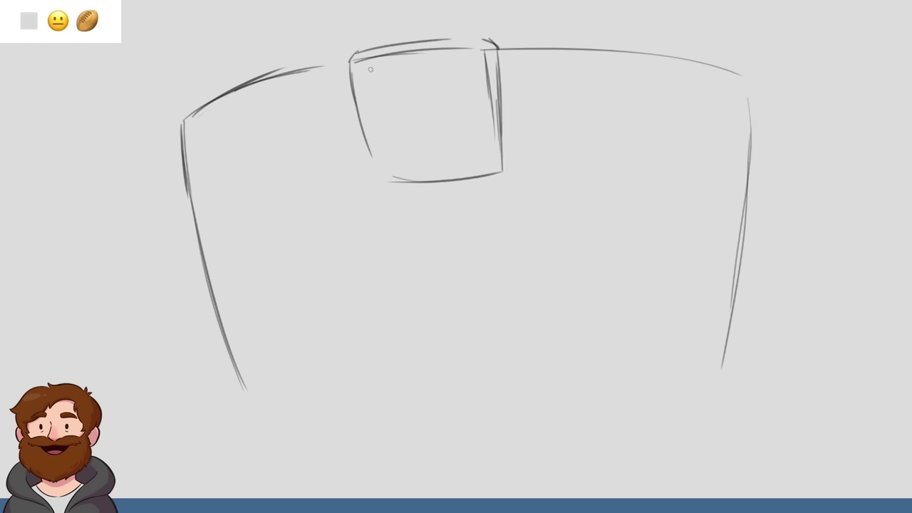
pyautogui.moveTo(370, 86)
pyautogui.mouseDown()
pyautogui.moveTo(385, 55)
pyautogui.moveTo(478, 46)
pyautogui.mouseUp()
pyautogui.moveTo(382, 56)
pyautogui.mouseDown()
pyautogui.moveTo(478, 48)
pyautogui.moveTo(490, 103)
pyautogui.moveTo(489, 50)
pyautogui.mouseUp()
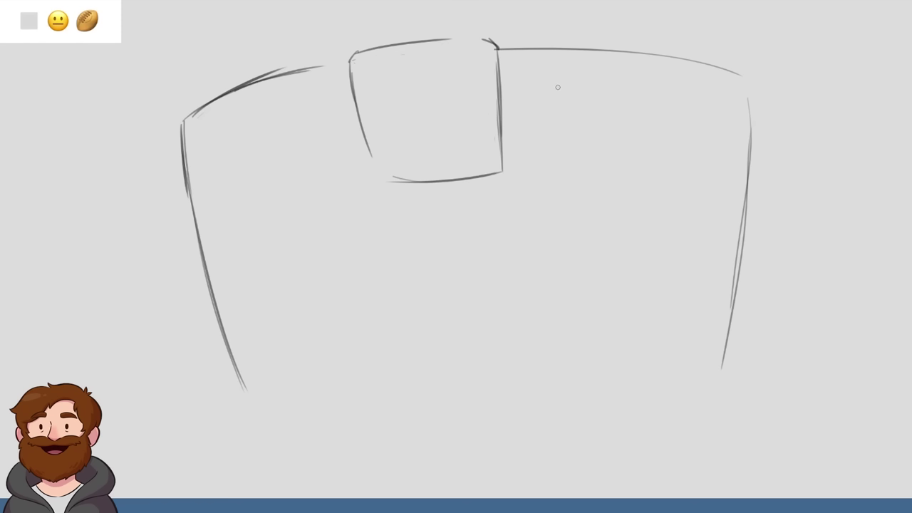
# - Close the block's lower-left corner, darken its right edge and smooth its bottom edge
pyautogui.moveTo(361, 127); pyautogui.dragTo(376, 183)
pyautogui.moveTo(375, 184); pyautogui.dragTo(408, 178)
pyautogui.moveTo(488, 178)
pyautogui.mouseDown()
pyautogui.moveTo(502, 169)
pyautogui.moveTo(500, 108)
pyautogui.mouseUp()
pyautogui.moveTo(503, 161); pyautogui.dragTo(499, 72)
pyautogui.moveTo(495, 112); pyautogui.dragTo(499, 158)
pyautogui.moveTo(497, 84); pyautogui.dragTo(499, 165)
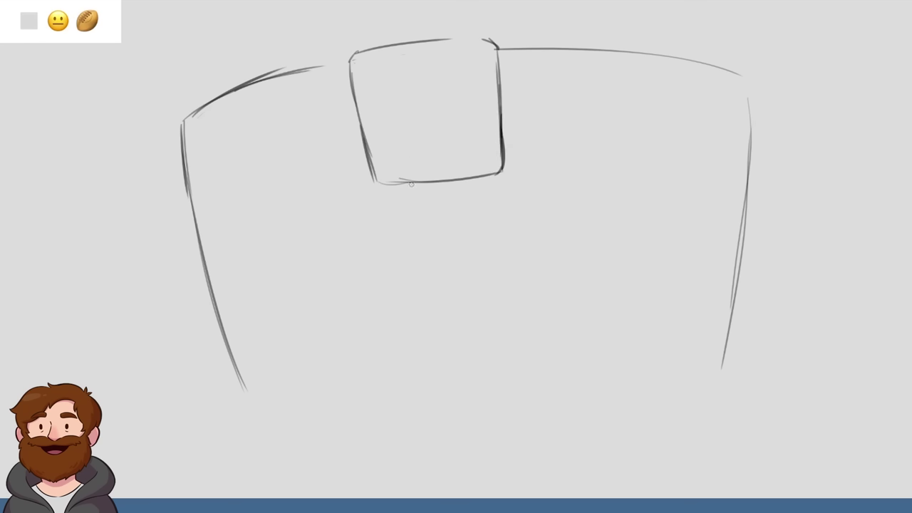
pyautogui.moveTo(407, 184)
pyautogui.mouseDown()
pyautogui.moveTo(393, 179)
pyautogui.moveTo(462, 175)
pyautogui.mouseUp()
pyautogui.moveTo(406, 177); pyautogui.dragTo(450, 176)
# - Sketch the rounded lower-left form and erase the leftover diagonal line
pyautogui.moveTo(256, 375)
pyautogui.mouseDown()
pyautogui.moveTo(253, 345)
pyautogui.moveTo(268, 285)
pyautogui.mouseUp()
pyautogui.moveTo(251, 318); pyautogui.dragTo(288, 283)
pyautogui.moveTo(183, 158)
pyautogui.mouseDown()
pyautogui.moveTo(176, 389)
pyautogui.moveTo(253, 292)
pyautogui.mouseUp()
pyautogui.moveTo(188, 439)
pyautogui.mouseDown()
pyautogui.moveTo(209, 456)
pyautogui.moveTo(351, 415)
pyautogui.mouseUp()
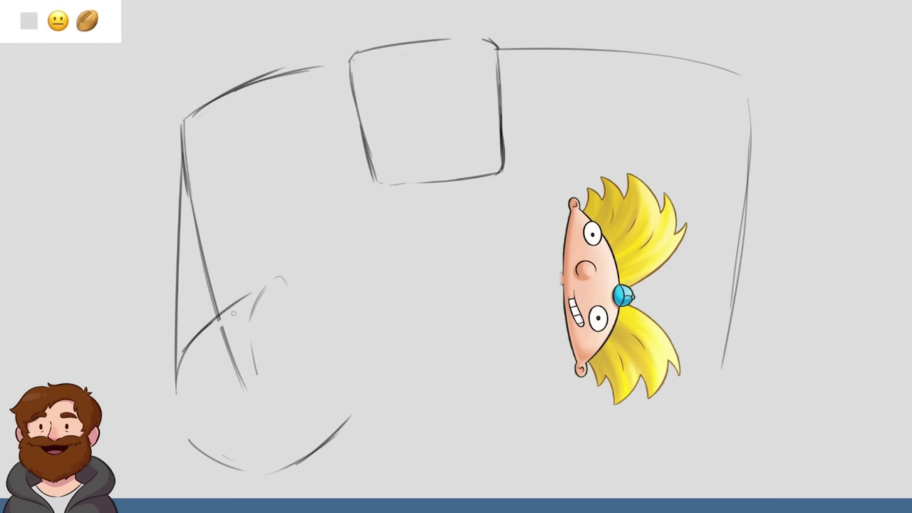
pyautogui.moveTo(220, 321); pyautogui.dragTo(231, 350)
pyautogui.moveTo(217, 305); pyautogui.dragTo(197, 248)
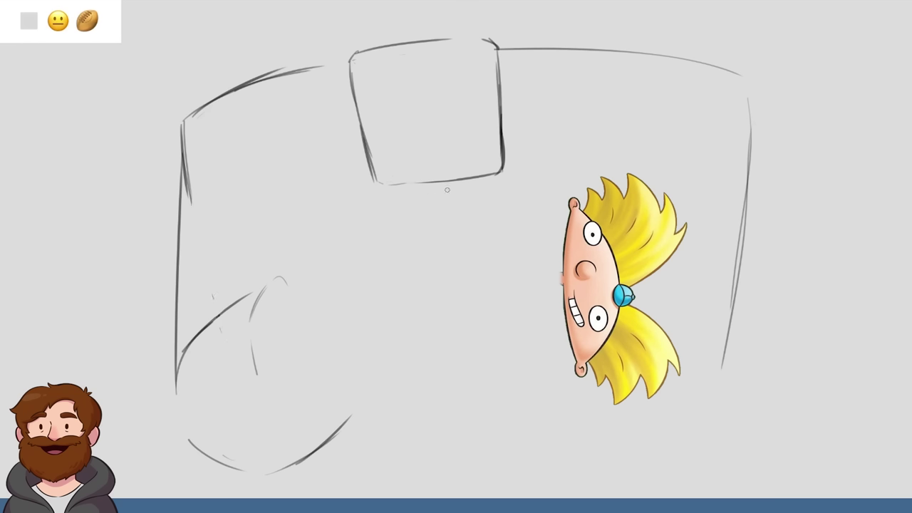
# - Sketch right-side lines and the lower-right form's top curve, rounded front and underside
pyautogui.moveTo(746, 122); pyautogui.dragTo(775, 300)
pyautogui.moveTo(756, 144); pyautogui.dragTo(784, 357)
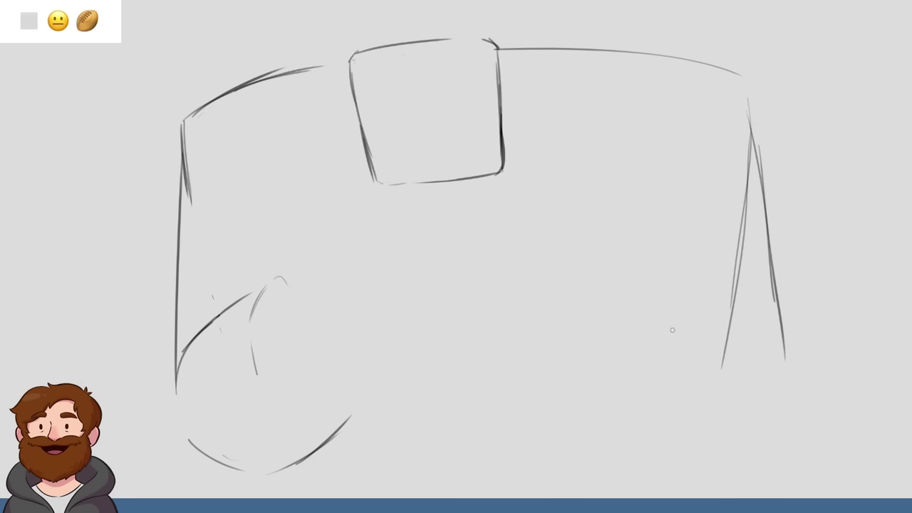
pyautogui.moveTo(677, 329)
pyautogui.mouseDown()
pyautogui.moveTo(528, 345)
pyautogui.moveTo(468, 428)
pyautogui.moveTo(576, 458)
pyautogui.mouseUp()
pyautogui.moveTo(531, 354); pyautogui.dragTo(587, 446)
pyautogui.moveTo(491, 449)
pyautogui.mouseDown()
pyautogui.moveTo(519, 469)
pyautogui.moveTo(556, 473)
pyautogui.mouseUp()
pyautogui.moveTo(591, 451)
pyautogui.mouseDown()
pyautogui.moveTo(691, 445)
pyautogui.moveTo(790, 463)
pyautogui.mouseUp()
# - Darken the curved right edge into one clean line with a rounded top-right corner
pyautogui.moveTo(749, 93); pyautogui.dragTo(818, 370)
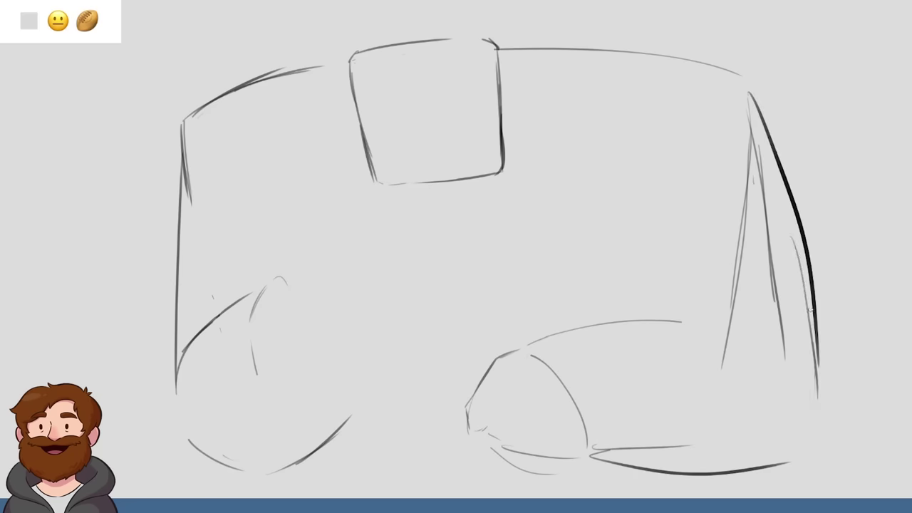
pyautogui.moveTo(777, 172); pyautogui.dragTo(822, 405)
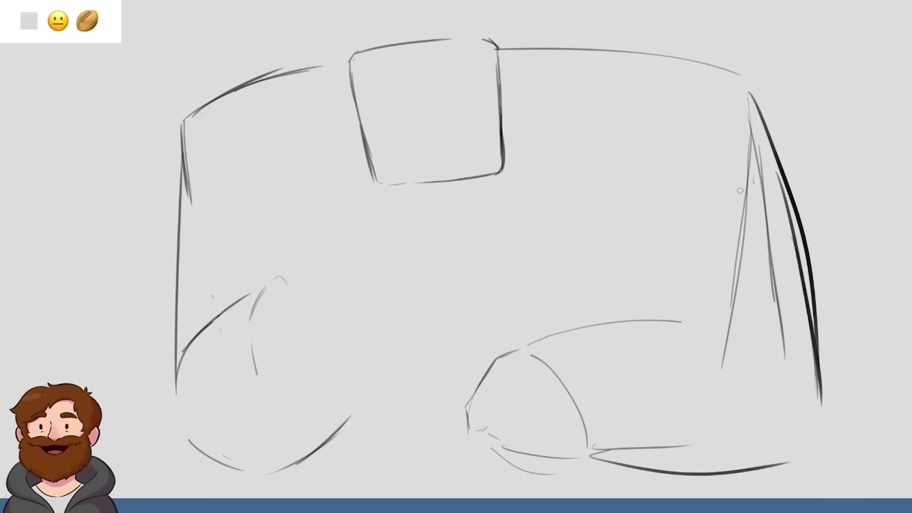
pyautogui.moveTo(745, 107); pyautogui.dragTo(767, 214)
pyautogui.moveTo(749, 135); pyautogui.dragTo(770, 257)
pyautogui.moveTo(745, 168); pyautogui.dragTo(723, 367)
pyautogui.moveTo(764, 196); pyautogui.dragTo(784, 363)
pyautogui.moveTo(781, 162); pyautogui.dragTo(820, 314)
pyautogui.moveTo(760, 113)
pyautogui.mouseDown()
pyautogui.moveTo(780, 184)
pyautogui.moveTo(776, 127)
pyautogui.moveTo(783, 178)
pyautogui.mouseUp()
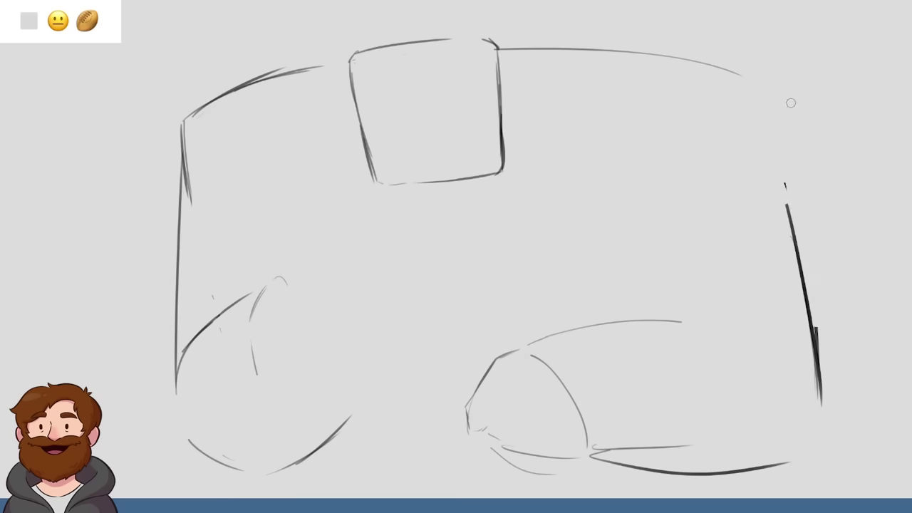
pyautogui.moveTo(727, 70)
pyautogui.mouseDown()
pyautogui.moveTo(781, 93)
pyautogui.moveTo(797, 264)
pyautogui.moveTo(823, 375)
pyautogui.mouseUp()
# - Darken the lower-right form's top line and extend its bottom edge to the right corner
pyautogui.moveTo(509, 348); pyautogui.dragTo(716, 316)
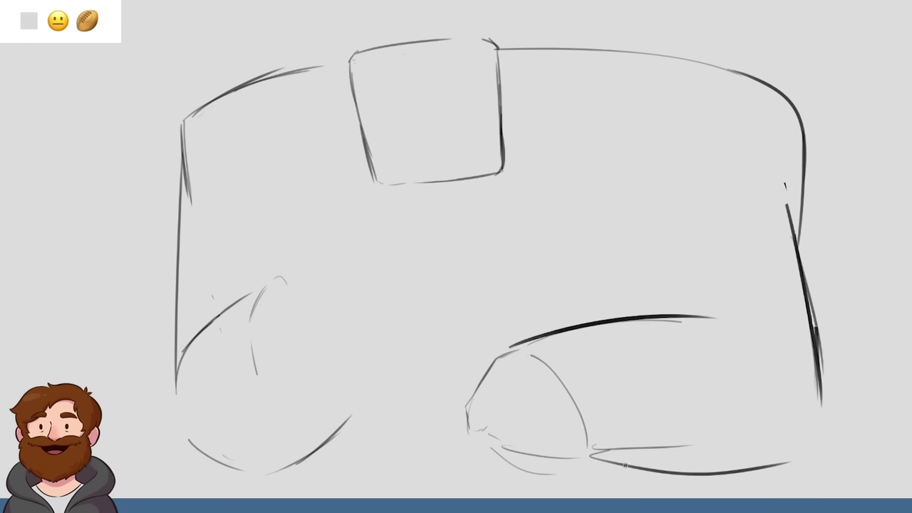
pyautogui.moveTo(631, 465); pyautogui.dragTo(814, 441)
pyautogui.moveTo(824, 351); pyautogui.dragTo(817, 454)
pyautogui.moveTo(806, 268); pyautogui.dragTo(842, 435)
pyautogui.moveTo(800, 230); pyautogui.dragTo(839, 438)
pyautogui.moveTo(784, 201); pyautogui.dragTo(808, 284)
pyautogui.moveTo(800, 228)
pyautogui.mouseDown()
pyautogui.moveTo(826, 360)
pyautogui.moveTo(819, 417)
pyautogui.moveTo(834, 378)
pyautogui.moveTo(828, 410)
pyautogui.moveTo(804, 446)
pyautogui.mouseUp()
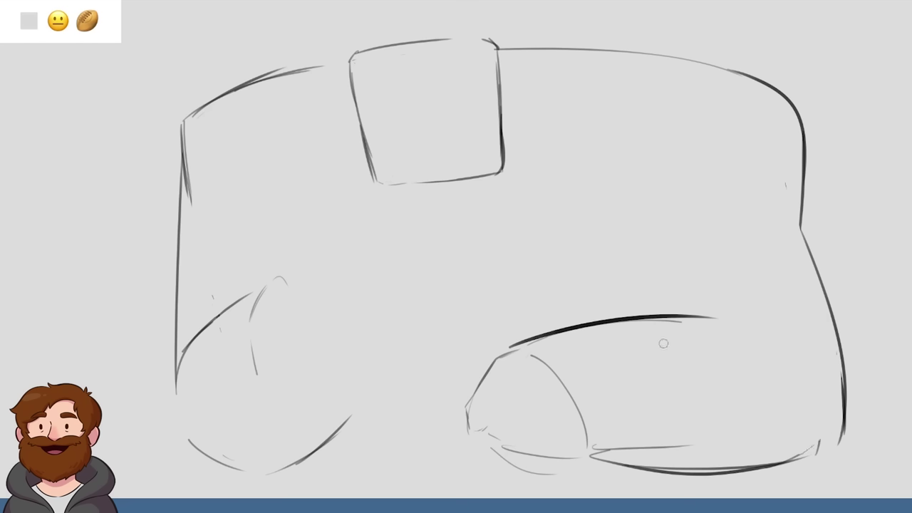
# - Use a smaller brush to rework the lower-right form's front, erasing old front strokes
pyautogui.moveTo(545, 345)
pyautogui.mouseDown()
pyautogui.moveTo(493, 367)
pyautogui.moveTo(467, 432)
pyautogui.mouseUp()
pyautogui.press('b')
pyautogui.moveTo(549, 332)
pyautogui.mouseDown()
pyautogui.moveTo(482, 341)
pyautogui.moveTo(493, 355)
pyautogui.moveTo(424, 410)
pyautogui.moveTo(595, 461)
pyautogui.mouseUp()
pyautogui.press('e')
pyautogui.moveTo(511, 346)
pyautogui.mouseDown()
pyautogui.moveTo(535, 339)
pyautogui.moveTo(603, 450)
pyautogui.moveTo(698, 442)
pyautogui.mouseUp()
pyautogui.moveTo(548, 353); pyautogui.dragTo(537, 362)
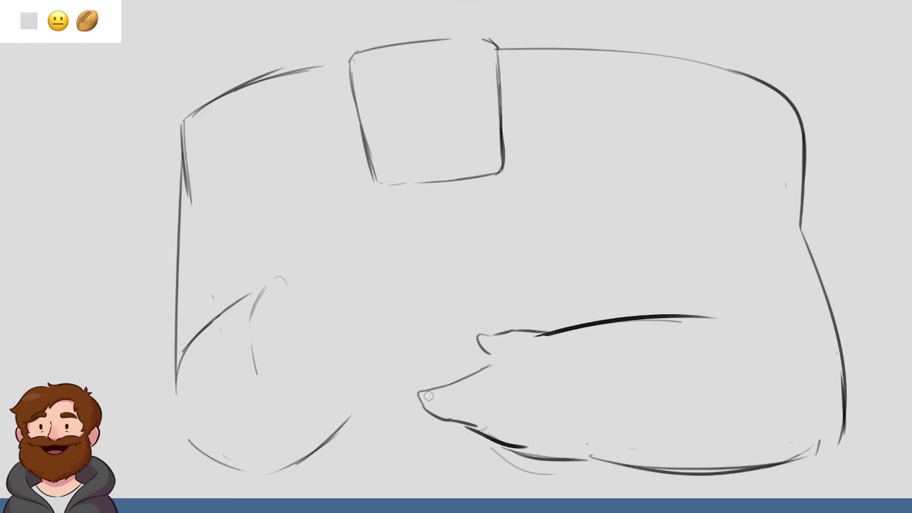
pyautogui.moveTo(428, 395)
pyautogui.mouseDown()
pyautogui.moveTo(463, 379)
pyautogui.moveTo(412, 397)
pyautogui.mouseUp()
# - Draw the hooked thumb and finger strokes, then outline and lighten the thumb tip
pyautogui.moveTo(491, 367)
pyautogui.mouseDown()
pyautogui.moveTo(408, 397)
pyautogui.moveTo(420, 415)
pyautogui.moveTo(502, 428)
pyautogui.mouseUp()
pyautogui.moveTo(446, 418)
pyautogui.mouseDown()
pyautogui.moveTo(479, 446)
pyautogui.moveTo(525, 448)
pyautogui.moveTo(508, 461)
pyautogui.moveTo(553, 460)
pyautogui.mouseUp()
pyautogui.moveTo(471, 439); pyautogui.dragTo(519, 444)
pyautogui.press('[')
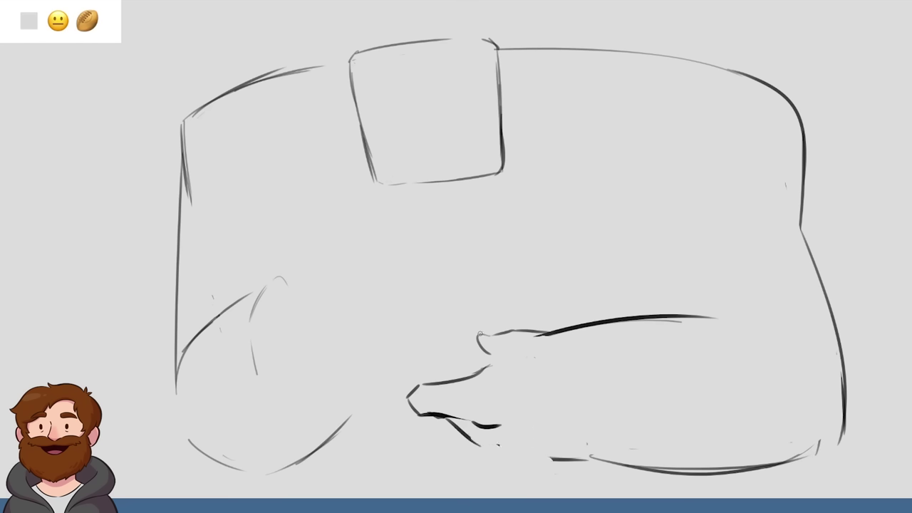
pyautogui.moveTo(499, 333)
pyautogui.mouseDown()
pyautogui.moveTo(474, 329)
pyautogui.moveTo(513, 365)
pyautogui.mouseUp()
pyautogui.press('e')
pyautogui.moveTo(478, 332); pyautogui.dragTo(488, 349)
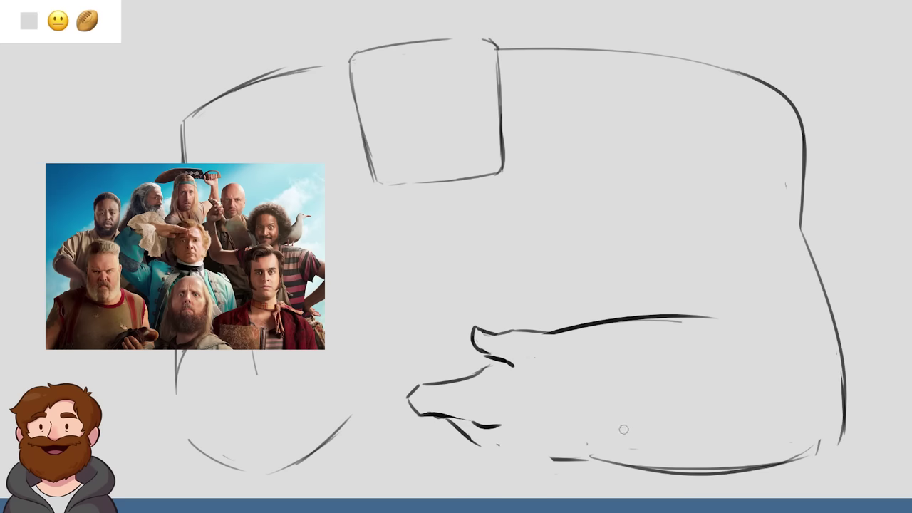
# - Extend the finger strokes and draw the football's curved top and left end over the hand
pyautogui.moveTo(492, 367); pyautogui.dragTo(462, 380)
pyautogui.moveTo(461, 432)
pyautogui.mouseDown()
pyautogui.moveTo(523, 462)
pyautogui.moveTo(630, 457)
pyautogui.mouseUp()
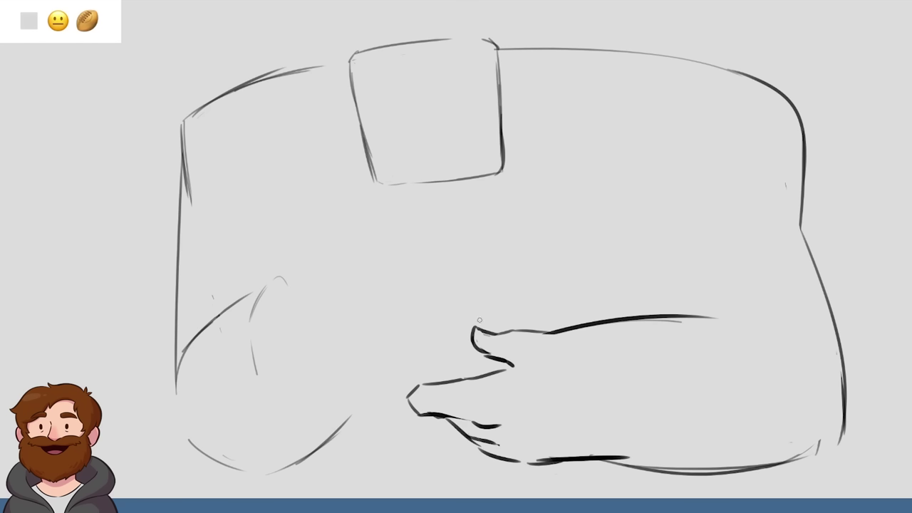
pyautogui.moveTo(404, 348)
pyautogui.mouseDown()
pyautogui.moveTo(450, 296)
pyautogui.moveTo(520, 293)
pyautogui.moveTo(526, 335)
pyautogui.mouseUp()
pyautogui.moveTo(408, 341)
pyautogui.mouseDown()
pyautogui.moveTo(400, 372)
pyautogui.moveTo(424, 385)
pyautogui.moveTo(417, 388)
pyautogui.mouseUp()
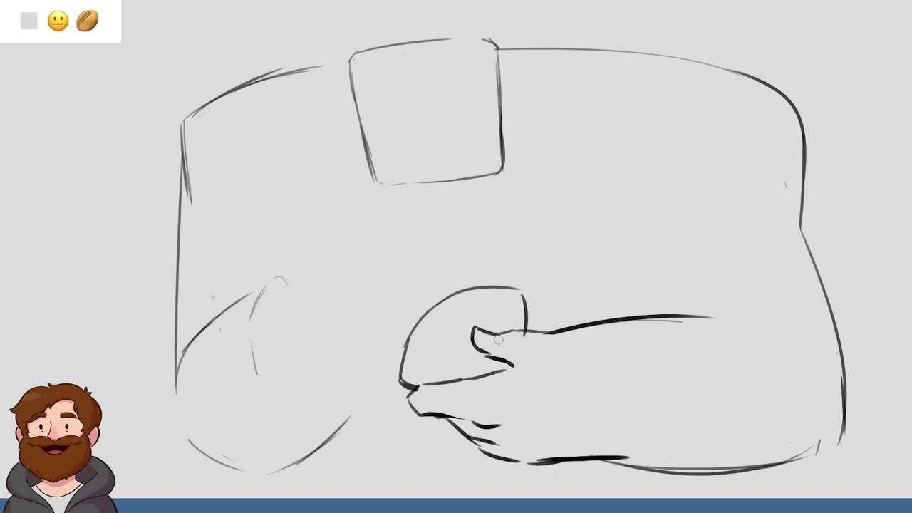
pyautogui.moveTo(497, 336)
pyautogui.mouseDown()
pyautogui.moveTo(476, 328)
pyautogui.moveTo(557, 335)
pyautogui.mouseUp()
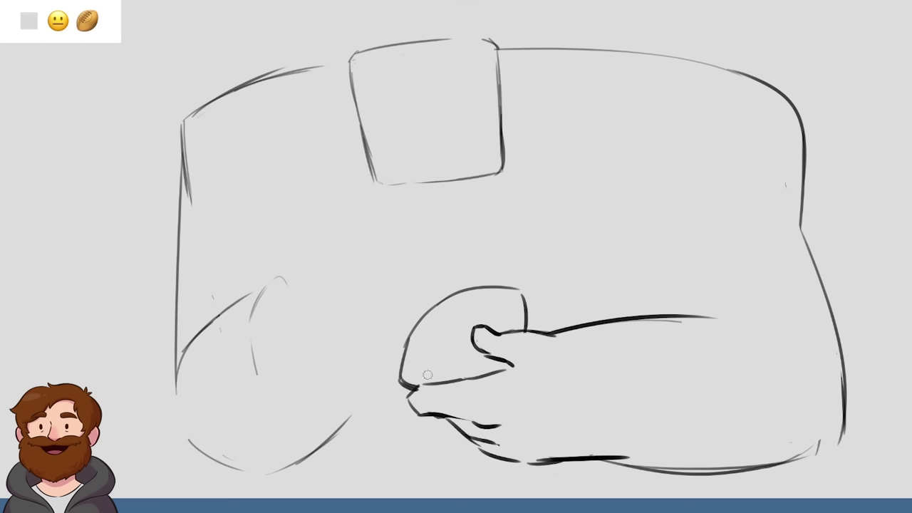
pyautogui.moveTo(406, 332); pyautogui.dragTo(399, 389)
# - Add the football's seam with stitch marks, plus stripes on both tips
pyautogui.moveTo(424, 336); pyautogui.dragTo(473, 301)
pyautogui.moveTo(425, 333); pyautogui.dragTo(461, 304)
pyautogui.moveTo(463, 305)
pyautogui.mouseDown()
pyautogui.moveTo(470, 299)
pyautogui.moveTo(524, 325)
pyautogui.mouseUp()
pyautogui.moveTo(499, 286); pyautogui.dragTo(523, 313)
pyautogui.moveTo(405, 353)
pyautogui.mouseDown()
pyautogui.moveTo(435, 376)
pyautogui.moveTo(443, 366)
pyautogui.moveTo(452, 380)
pyautogui.mouseUp()
pyautogui.moveTo(519, 293); pyautogui.dragTo(527, 325)
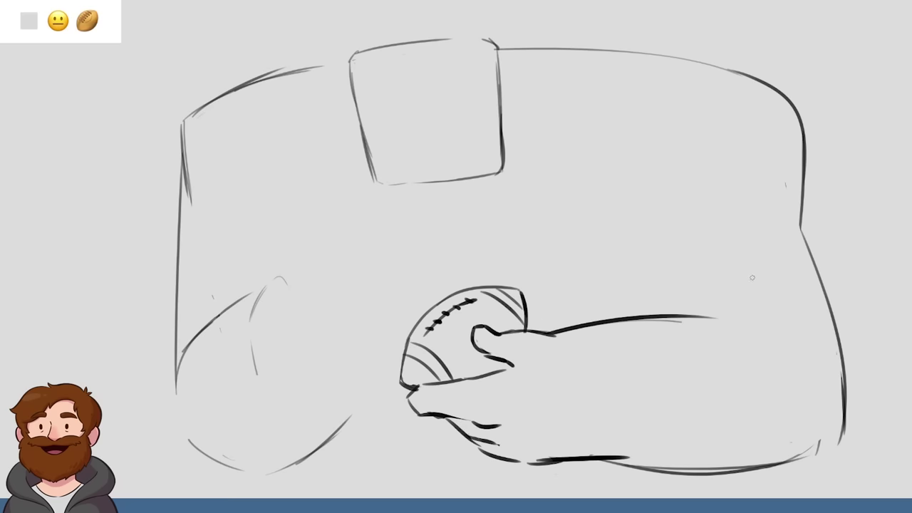
# - Ink the upper-arm line and the vertical sleeve edge, erasing the overshooting ends
pyautogui.moveTo(687, 303); pyautogui.dragTo(844, 292)
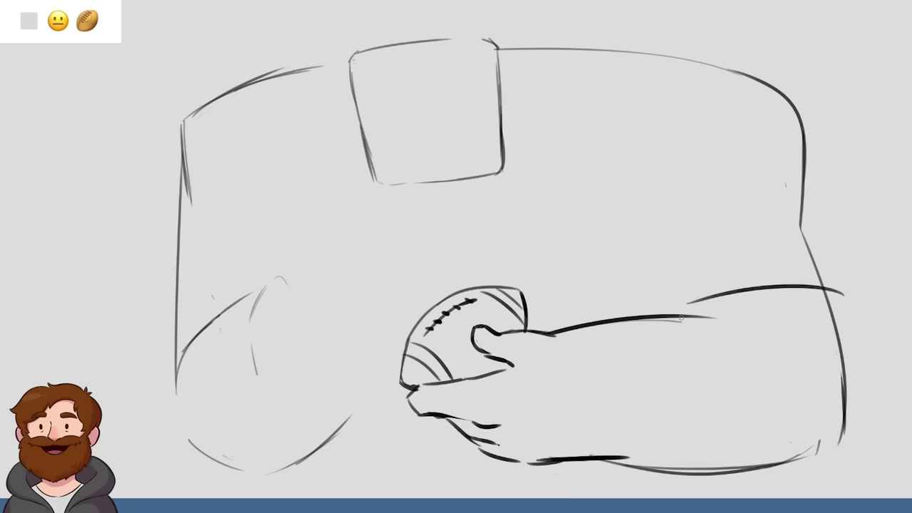
pyautogui.moveTo(665, 307); pyautogui.dragTo(760, 284)
pyautogui.moveTo(647, 229); pyautogui.dragTo(656, 327)
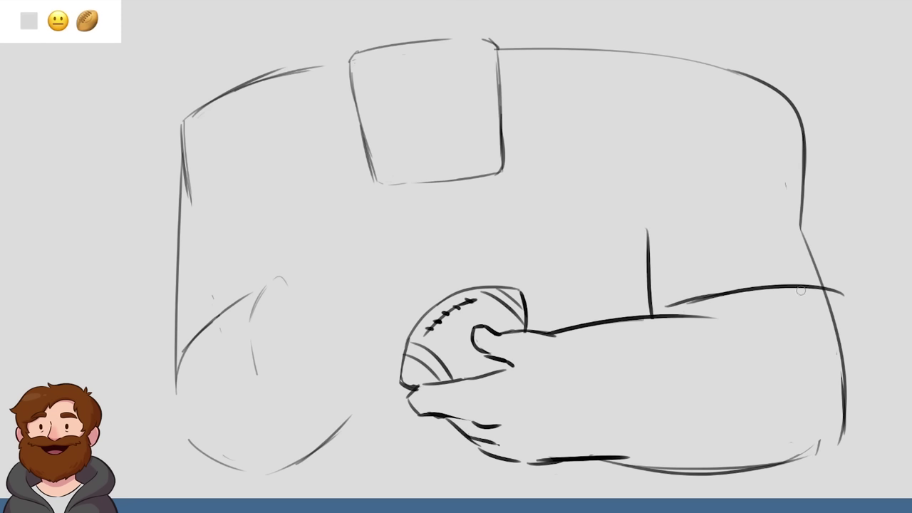
pyautogui.moveTo(844, 291); pyautogui.dragTo(828, 288)
pyautogui.moveTo(642, 221); pyautogui.dragTo(648, 242)
# - Redraw the left body outline and the forearm's bottom edge near the sleeve
pyautogui.moveTo(174, 207); pyautogui.dragTo(173, 353)
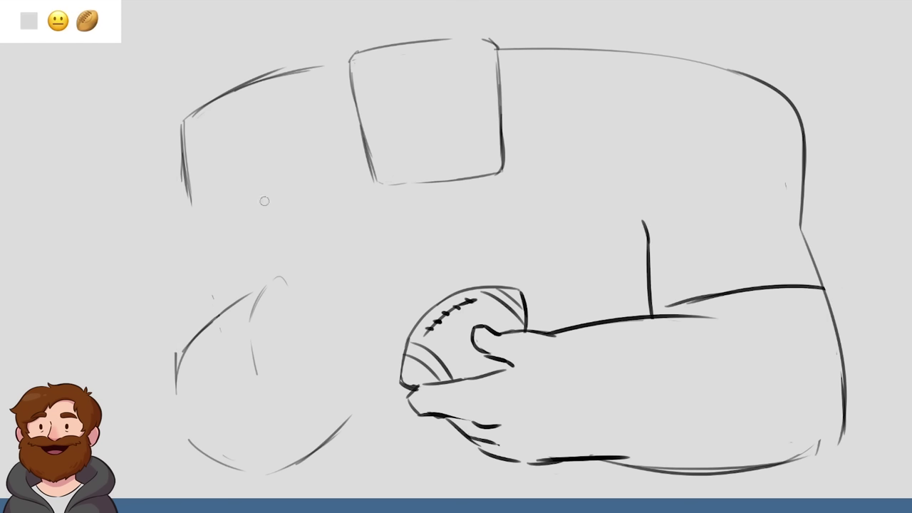
pyautogui.moveTo(188, 206)
pyautogui.mouseDown()
pyautogui.moveTo(156, 388)
pyautogui.moveTo(206, 462)
pyautogui.mouseUp()
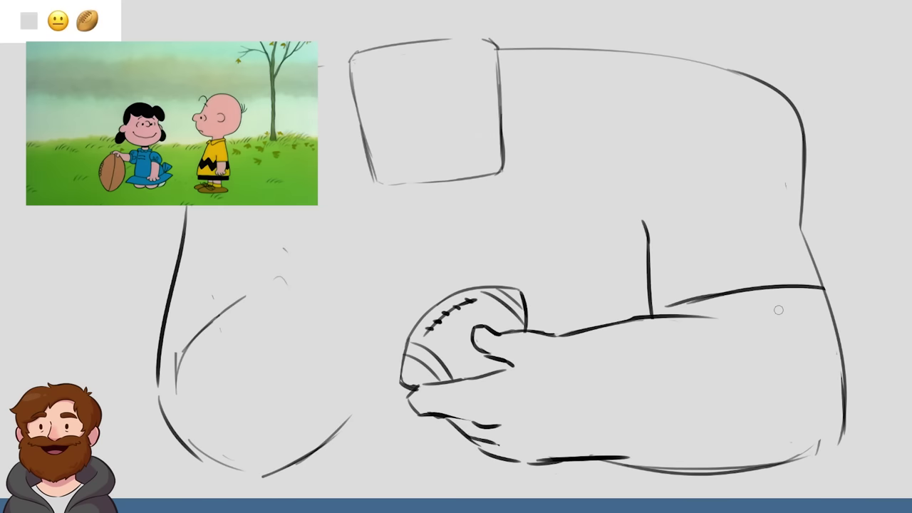
pyautogui.moveTo(592, 456); pyautogui.dragTo(618, 463)
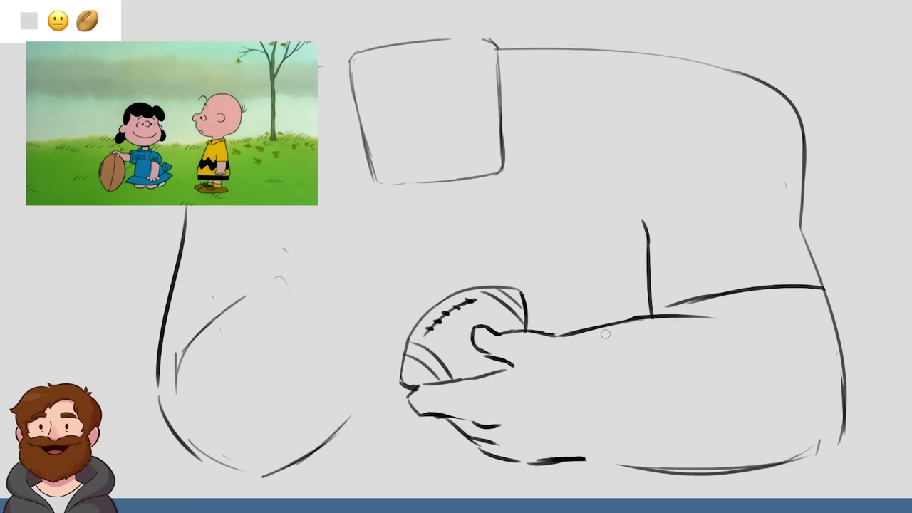
pyautogui.moveTo(622, 316); pyautogui.dragTo(648, 312)
pyautogui.moveTo(586, 462)
pyautogui.mouseDown()
pyautogui.moveTo(727, 478)
pyautogui.moveTo(838, 449)
pyautogui.moveTo(851, 412)
pyautogui.mouseUp()
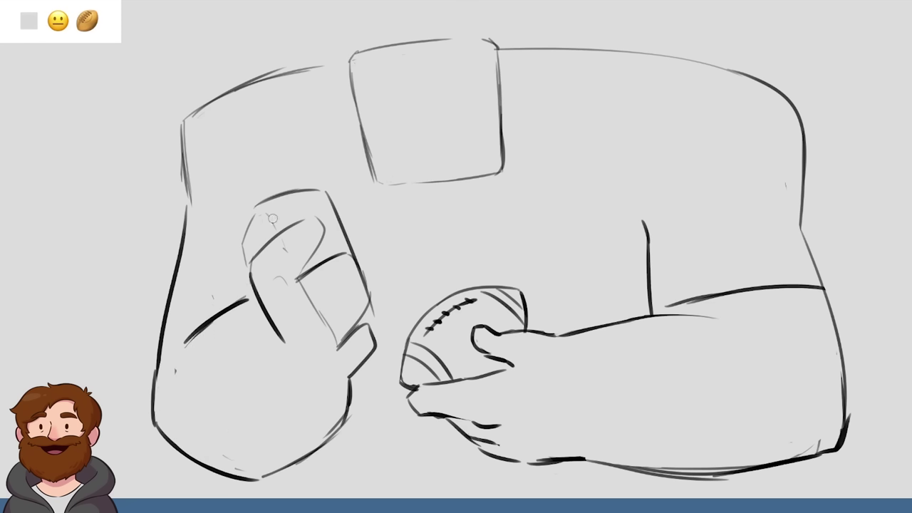
# - Erase and redraw the upper-left edge of the phone-holding hand's thumb
pyautogui.moveTo(248, 234); pyautogui.dragTo(240, 250)
pyautogui.moveTo(250, 206); pyautogui.dragTo(322, 191)
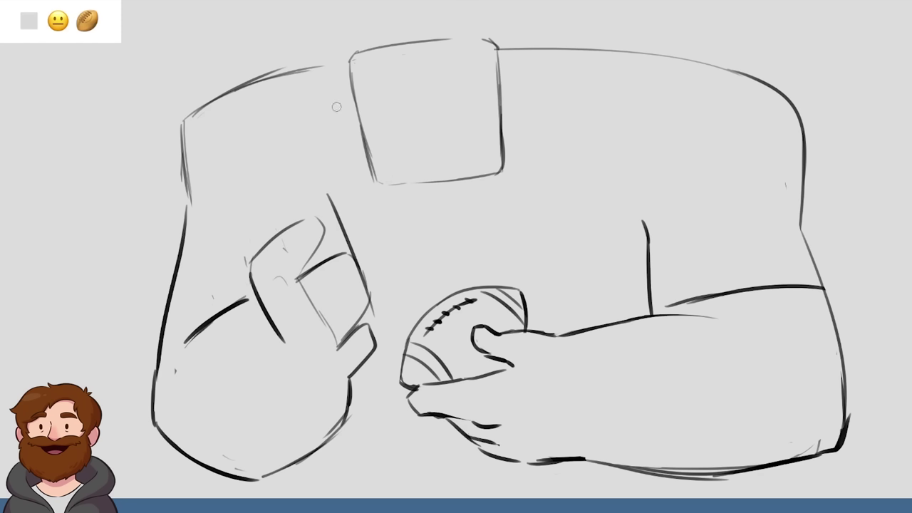
pyautogui.moveTo(240, 222); pyautogui.dragTo(253, 255)
pyautogui.moveTo(238, 218)
pyautogui.mouseDown()
pyautogui.moveTo(298, 195)
pyautogui.moveTo(330, 195)
pyautogui.moveTo(385, 348)
pyautogui.moveTo(381, 327)
pyautogui.mouseUp()
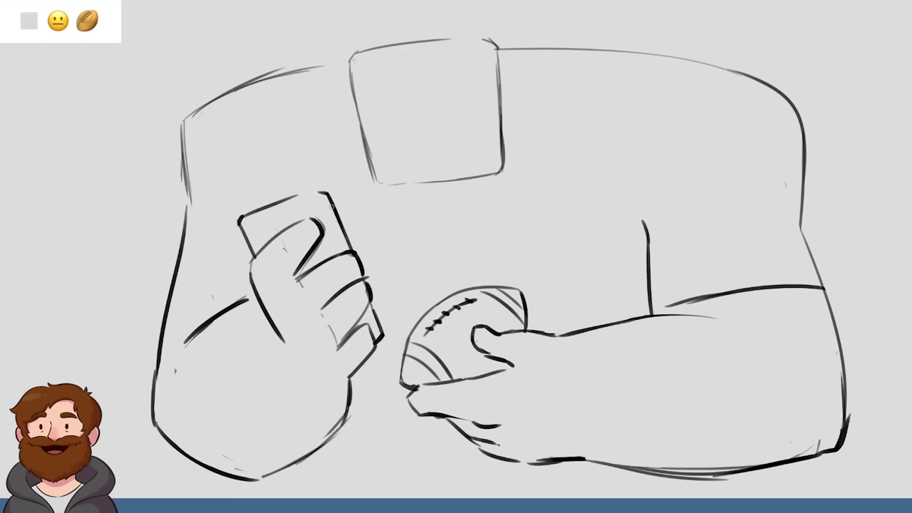
# - Ink the phone's top edge and the finger edges, and add a left-forearm sleeve line
pyautogui.moveTo(343, 252)
pyautogui.mouseDown()
pyautogui.moveTo(359, 265)
pyautogui.moveTo(368, 298)
pyautogui.mouseUp()
pyautogui.moveTo(302, 198); pyautogui.dragTo(325, 191)
pyautogui.moveTo(361, 270)
pyautogui.mouseDown()
pyautogui.moveTo(376, 300)
pyautogui.moveTo(376, 353)
pyautogui.mouseUp()
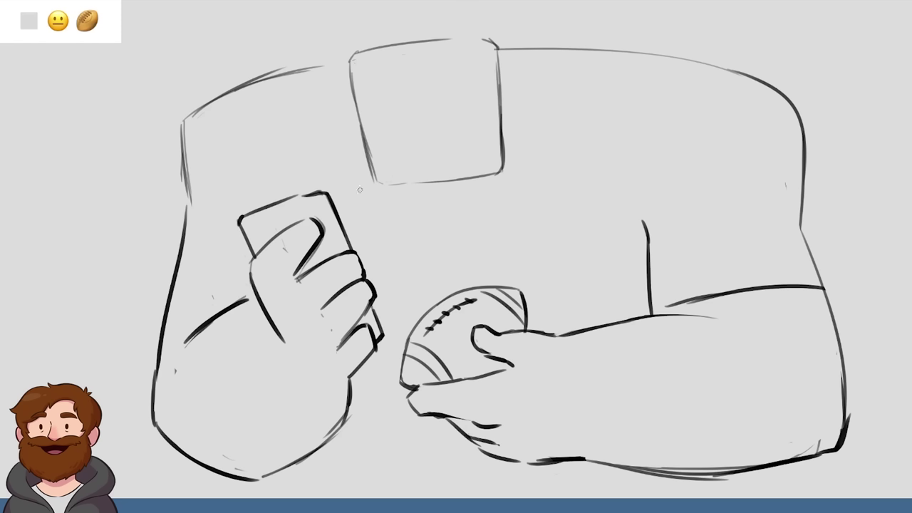
pyautogui.moveTo(172, 293); pyautogui.dragTo(232, 289)
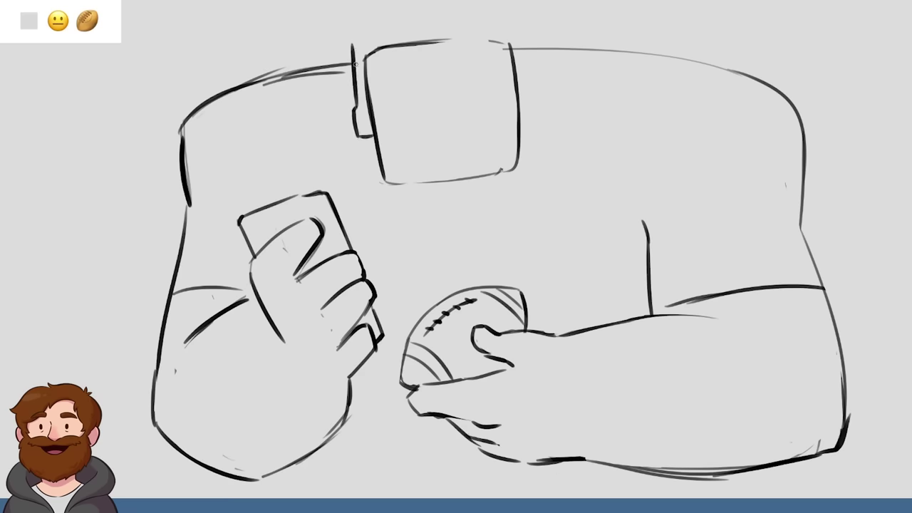
# - Redraw the head top as a rounded helmet, erase the old arc, and add two crown stripes
pyautogui.moveTo(360, 32)
pyautogui.mouseDown()
pyautogui.moveTo(516, 13)
pyautogui.moveTo(547, 111)
pyautogui.moveTo(523, 127)
pyautogui.mouseUp()
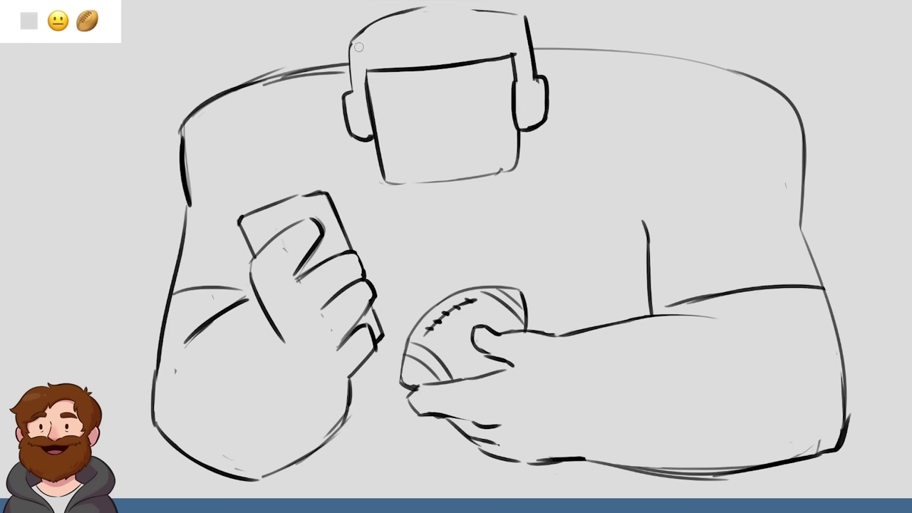
pyautogui.moveTo(367, 22); pyautogui.dragTo(527, 21)
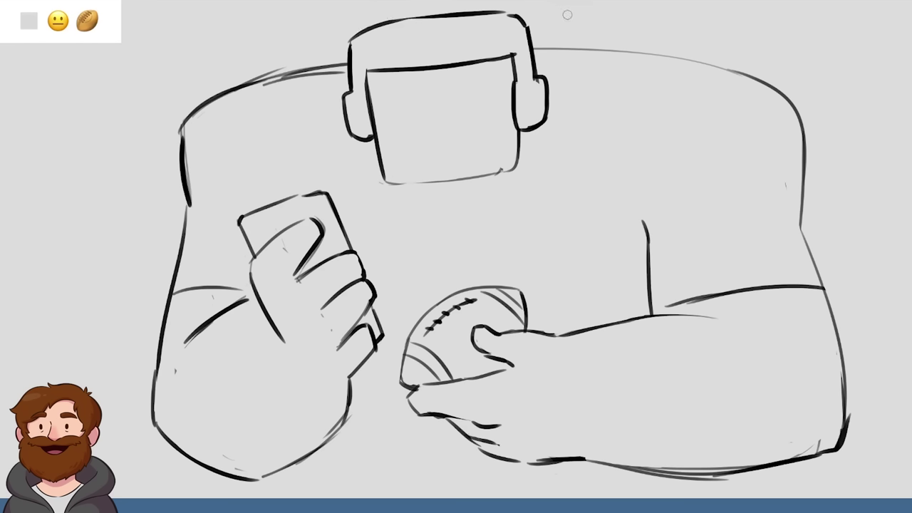
pyautogui.moveTo(410, 18); pyautogui.dragTo(412, 67)
pyautogui.moveTo(463, 17); pyautogui.dragTo(465, 62)
# - Draw a short mouth line on the face after several undone attempts
pyautogui.moveTo(410, 153); pyautogui.dragTo(497, 140)
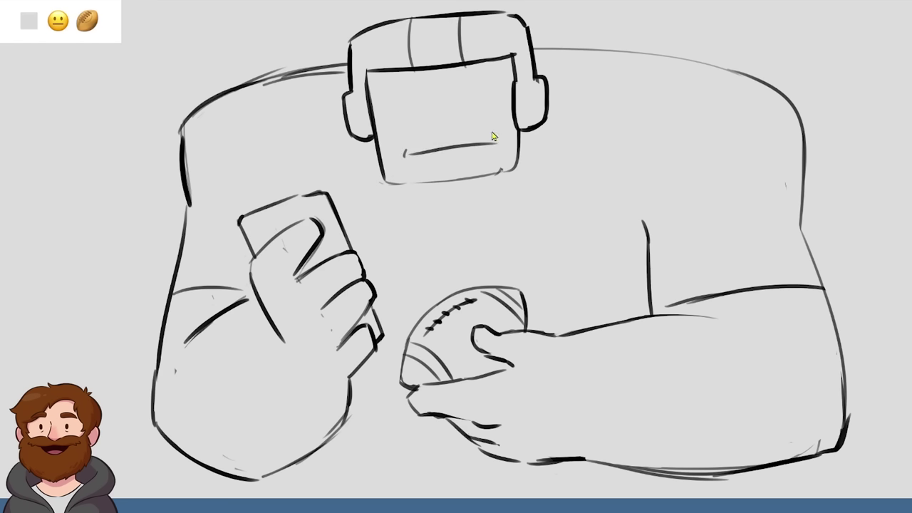
pyautogui.hotkey('ctrl', 'z')
pyautogui.moveTo(414, 154); pyautogui.dragTo(474, 143)
pyautogui.hotkey('ctrl', 'z')
pyautogui.moveTo(410, 154); pyautogui.dragTo(486, 141)
pyautogui.hotkey('ctrl', 'z')
pyautogui.moveTo(407, 154); pyautogui.dragTo(491, 141)
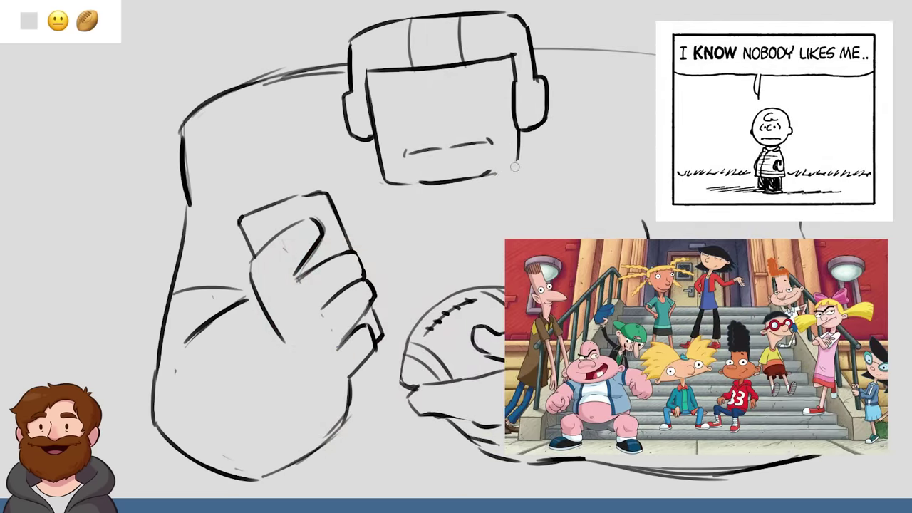
# - Redraw the face's right edge and the right ear piece's inner line, and sketch an eyebrow
pyautogui.hotkey('ctrl', 'z')
pyautogui.moveTo(522, 131); pyautogui.dragTo(528, 161)
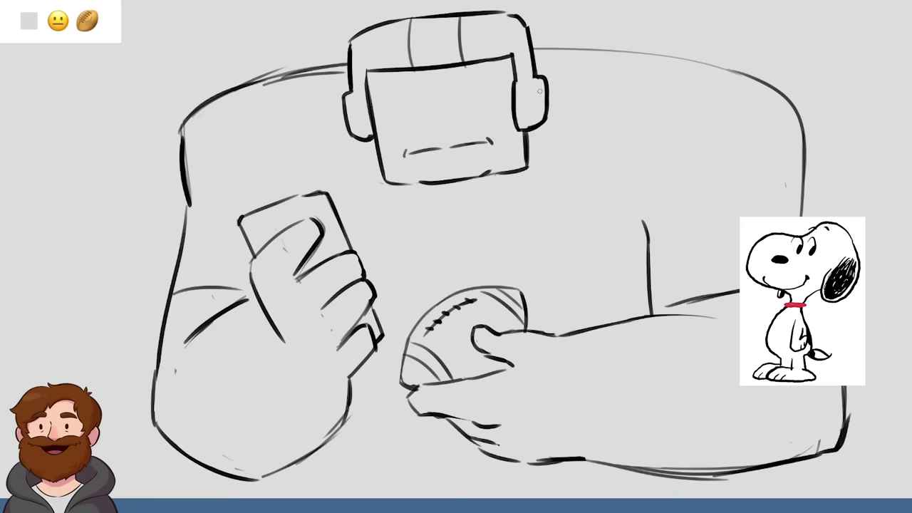
pyautogui.moveTo(543, 88); pyautogui.dragTo(542, 112)
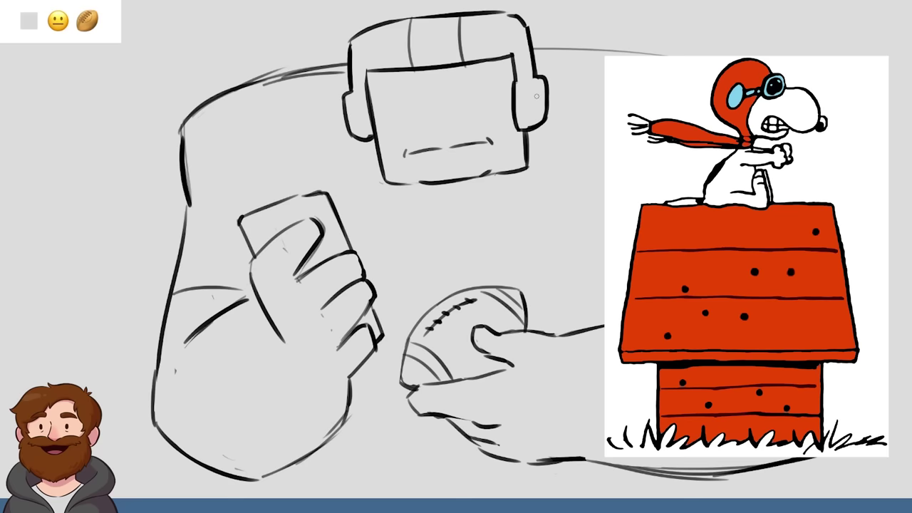
pyautogui.hotkey('ctrl', 'z')
pyautogui.moveTo(536, 89); pyautogui.dragTo(544, 113)
pyautogui.moveTo(392, 112); pyautogui.dragTo(492, 102)
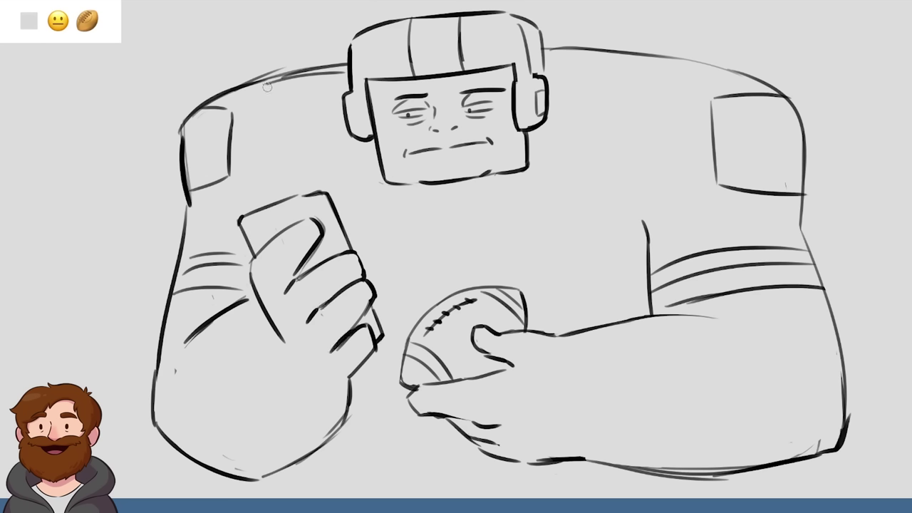
# - Erase part of the upper-left shoulder line, then scale down and recentre the drawing
pyautogui.moveTo(293, 83)
pyautogui.mouseDown()
pyautogui.moveTo(264, 87)
pyautogui.moveTo(328, 70)
pyautogui.moveTo(315, 71)
pyautogui.mouseUp()
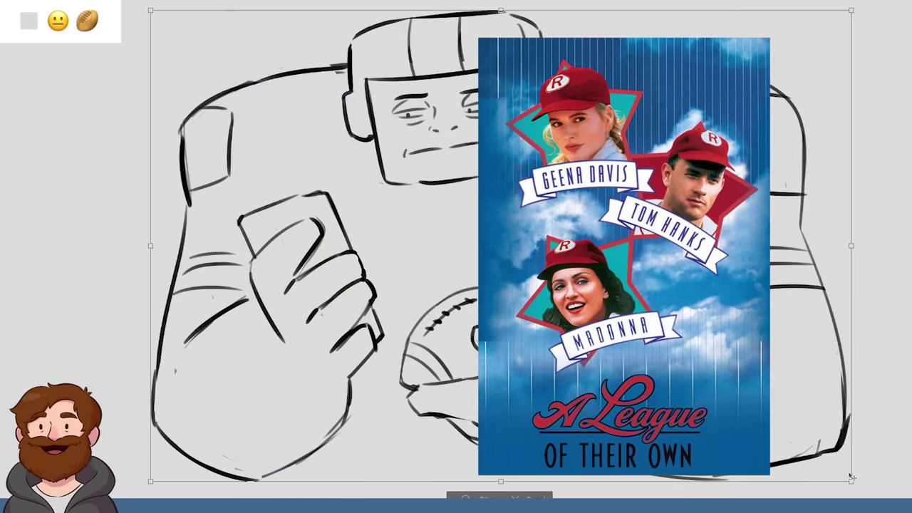
pyautogui.moveTo(780, 404); pyautogui.dragTo(739, 363)
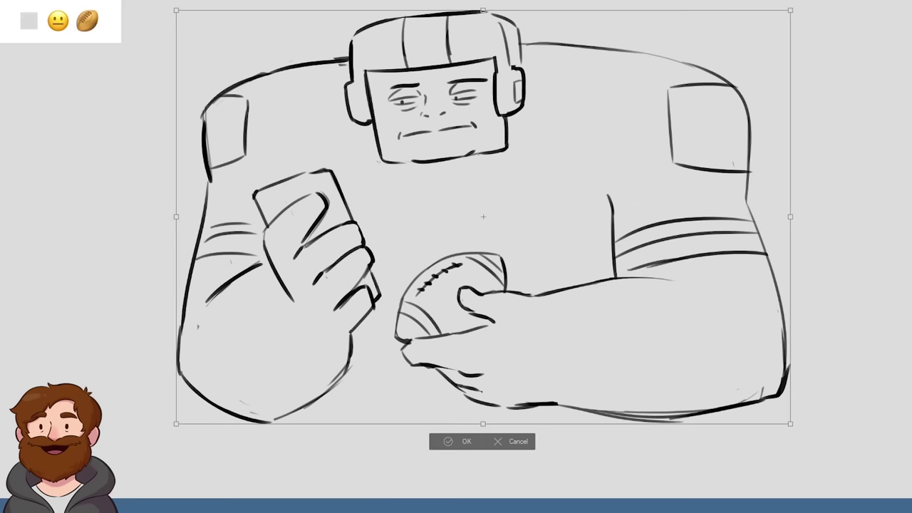
pyautogui.press('Return')
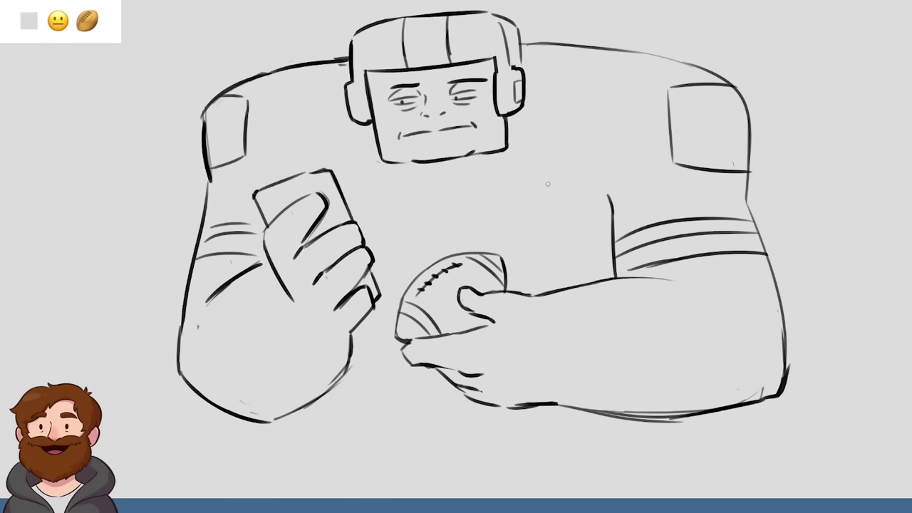
# - Redraw and thicken both helmet earpieces and close the helmet's lower-left side
pyautogui.moveTo(510, 70); pyautogui.dragTo(521, 103)
pyautogui.moveTo(524, 63); pyautogui.dragTo(532, 105)
pyautogui.moveTo(515, 76); pyautogui.dragTo(524, 105)
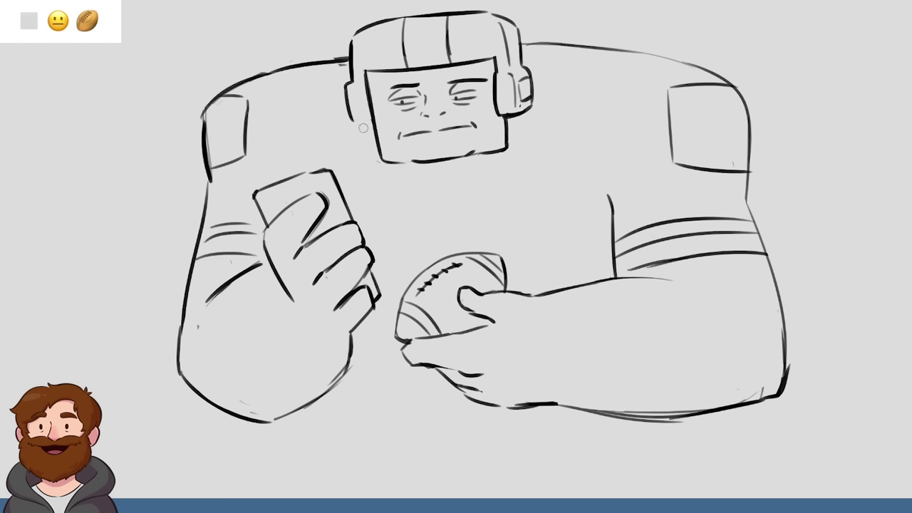
pyautogui.moveTo(352, 123); pyautogui.dragTo(374, 129)
pyautogui.moveTo(504, 120); pyautogui.dragTo(522, 113)
pyautogui.moveTo(348, 102)
pyautogui.mouseDown()
pyautogui.moveTo(357, 130)
pyautogui.moveTo(353, 78)
pyautogui.mouseUp()
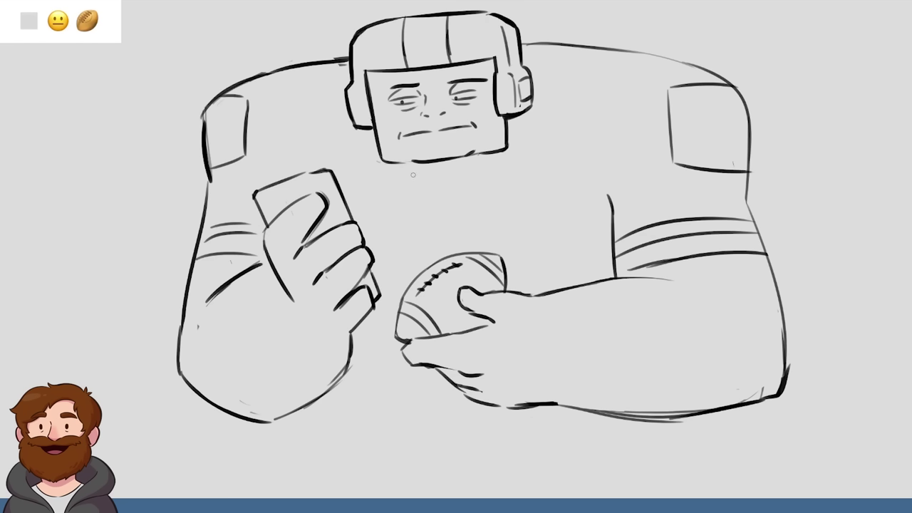
# - Draw a V-shaped neck, add a line by the football, and shift the drawing left
pyautogui.moveTo(407, 169)
pyautogui.mouseDown()
pyautogui.moveTo(437, 188)
pyautogui.moveTo(485, 155)
pyautogui.mouseUp()
pyautogui.hotkey('ctrl', 'z')
pyautogui.moveTo(449, 188); pyautogui.dragTo(497, 150)
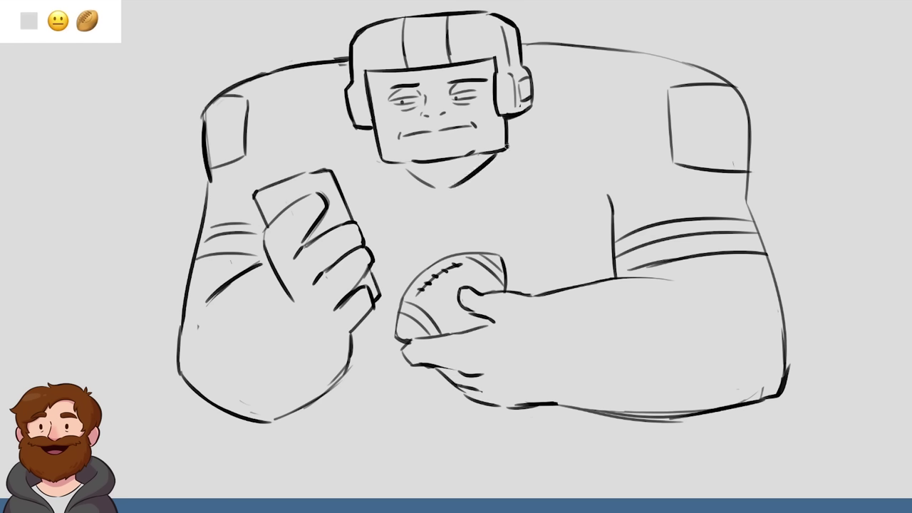
pyautogui.moveTo(356, 367); pyautogui.dragTo(405, 367)
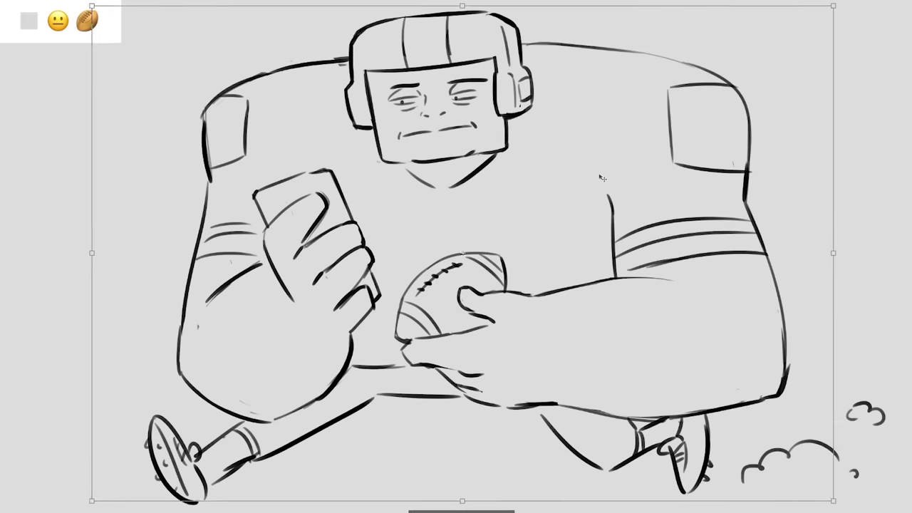
pyautogui.moveTo(648, 183); pyautogui.dragTo(583, 180)
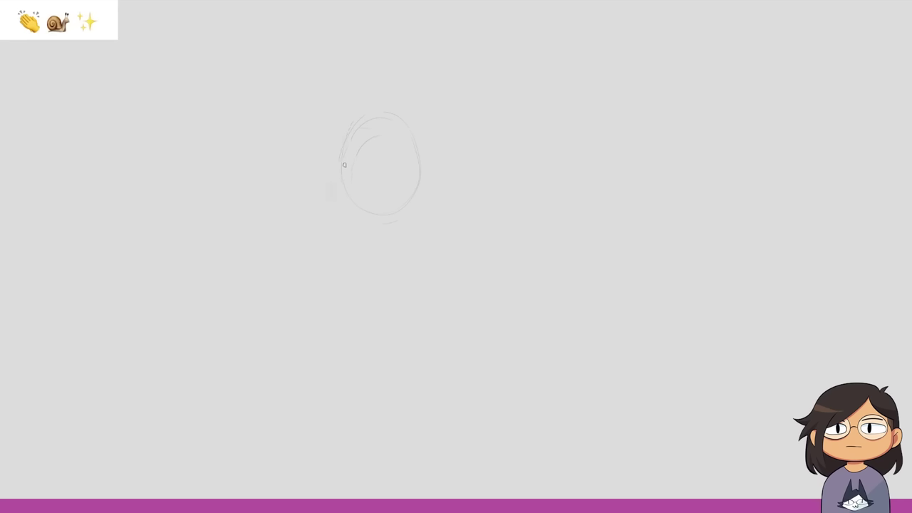
# - Rough in the snail's head, body lines and large round shell circle in pencil
pyautogui.moveTo(331, 174); pyautogui.dragTo(328, 228)
pyautogui.moveTo(372, 113); pyautogui.dragTo(396, 113)
pyautogui.moveTo(320, 283); pyautogui.dragTo(319, 322)
pyautogui.moveTo(422, 123); pyautogui.dragTo(434, 150)
pyautogui.moveTo(479, 258); pyautogui.dragTo(548, 276)
pyautogui.moveTo(513, 367); pyautogui.dragTo(467, 331)
pyautogui.moveTo(442, 282); pyautogui.dragTo(436, 136)
pyautogui.moveTo(625, 338); pyautogui.dragTo(669, 296)
pyautogui.moveTo(522, 359); pyautogui.dragTo(456, 253)
pyautogui.moveTo(619, 84); pyautogui.dragTo(520, 362)
pyautogui.moveTo(426, 122); pyautogui.dragTo(447, 185)
pyautogui.moveTo(470, 337); pyautogui.dragTo(458, 360)
# - Erase parts of the shell circle, sketch eye ovals on both stalks, and refine the head
pyautogui.moveTo(434, 242); pyautogui.dragTo(440, 271)
pyautogui.moveTo(361, 200)
pyautogui.mouseDown()
pyautogui.moveTo(358, 145)
pyautogui.moveTo(404, 136)
pyautogui.moveTo(421, 185)
pyautogui.moveTo(400, 226)
pyautogui.mouseUp()
pyautogui.moveTo(618, 185); pyautogui.dragTo(580, 235)
pyautogui.moveTo(331, 149)
pyautogui.mouseDown()
pyautogui.moveTo(328, 98)
pyautogui.moveTo(346, 72)
pyautogui.moveTo(342, 151)
pyautogui.moveTo(385, 71)
pyautogui.moveTo(381, 146)
pyautogui.mouseUp()
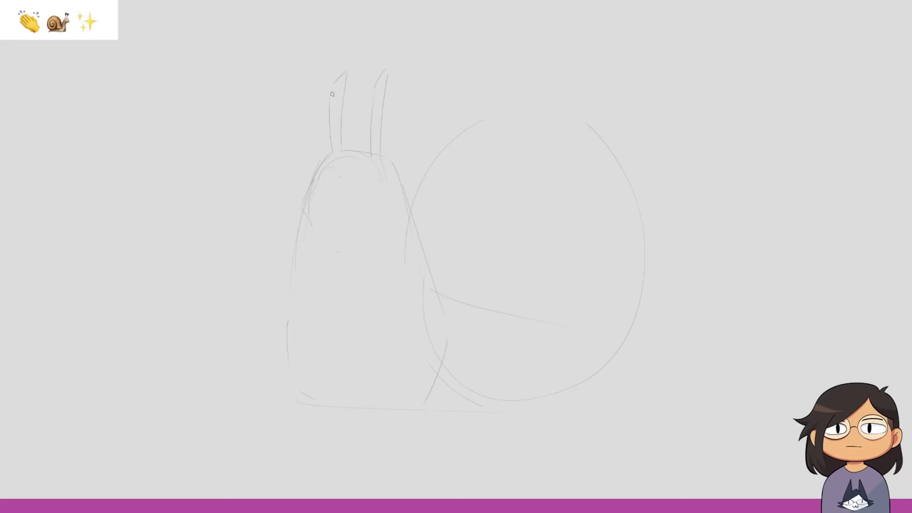
pyautogui.moveTo(342, 57)
pyautogui.mouseDown()
pyautogui.moveTo(329, 88)
pyautogui.moveTo(347, 74)
pyautogui.mouseUp()
pyautogui.moveTo(385, 59)
pyautogui.mouseDown()
pyautogui.moveTo(381, 101)
pyautogui.moveTo(386, 57)
pyautogui.mouseUp()
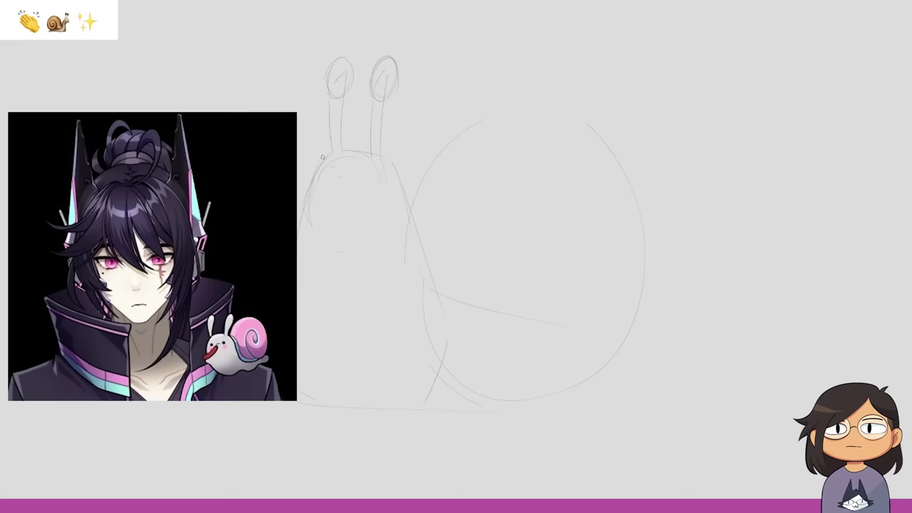
pyautogui.moveTo(320, 160); pyautogui.dragTo(290, 191)
pyautogui.moveTo(309, 222)
pyautogui.mouseDown()
pyautogui.moveTo(290, 191)
pyautogui.moveTo(336, 161)
pyautogui.mouseUp()
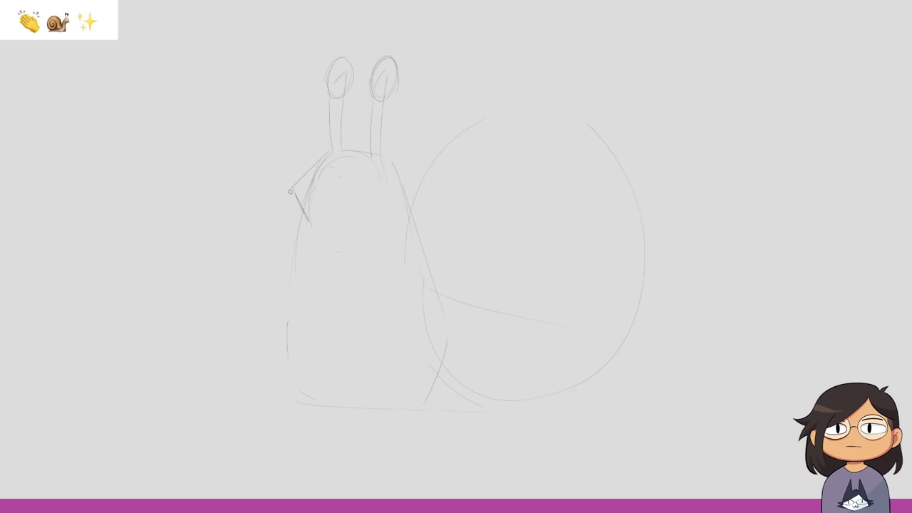
# - Erase stray lines in the eye ovals, then firm up the left body edge and ground line
pyautogui.press('e')
pyautogui.moveTo(338, 76); pyautogui.dragTo(386, 73)
pyautogui.press('b')
pyautogui.moveTo(311, 221); pyautogui.dragTo(283, 399)
pyautogui.moveTo(308, 226)
pyautogui.mouseDown()
pyautogui.moveTo(278, 400)
pyautogui.moveTo(324, 418)
pyautogui.moveTo(457, 418)
pyautogui.mouseUp()
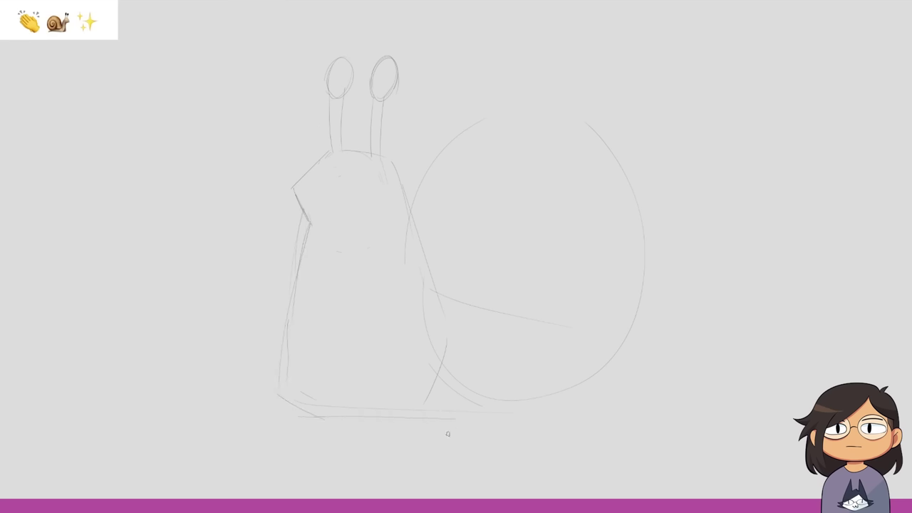
pyautogui.moveTo(353, 417); pyautogui.dragTo(606, 416)
# - Draw the body's right side, outer shell arc and spiral, then ink the head's left edge
pyautogui.moveTo(430, 258); pyautogui.dragTo(453, 376)
pyautogui.press('b')
pyautogui.moveTo(412, 184); pyautogui.dragTo(433, 378)
pyautogui.moveTo(543, 84); pyautogui.dragTo(670, 233)
pyautogui.moveTo(685, 270)
pyautogui.mouseDown()
pyautogui.moveTo(588, 396)
pyautogui.moveTo(496, 306)
pyautogui.mouseUp()
pyautogui.moveTo(488, 255)
pyautogui.mouseDown()
pyautogui.moveTo(553, 191)
pyautogui.moveTo(606, 282)
pyautogui.moveTo(533, 302)
pyautogui.moveTo(533, 275)
pyautogui.mouseUp()
pyautogui.moveTo(539, 307); pyautogui.dragTo(604, 265)
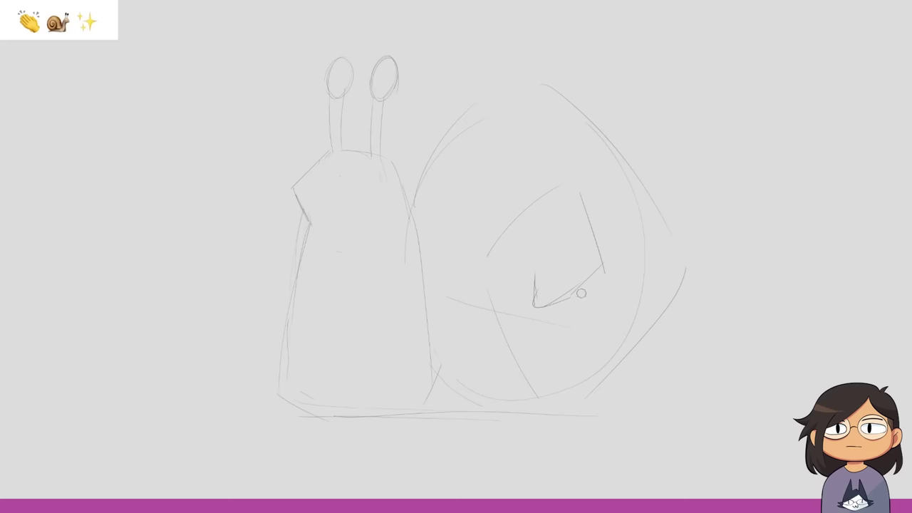
pyautogui.moveTo(568, 299)
pyautogui.mouseDown()
pyautogui.moveTo(546, 305)
pyautogui.moveTo(566, 294)
pyautogui.moveTo(554, 321)
pyautogui.mouseUp()
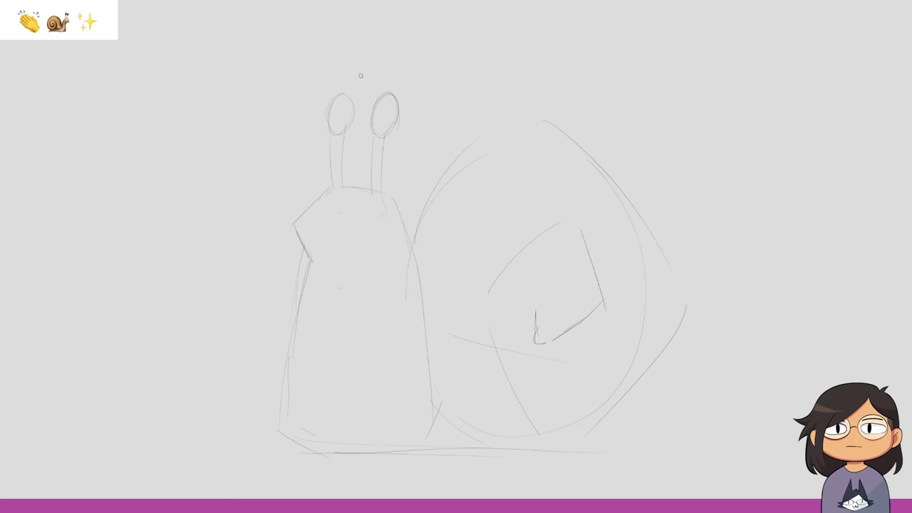
pyautogui.moveTo(329, 191); pyautogui.dragTo(291, 228)
pyautogui.moveTo(329, 189)
pyautogui.mouseDown()
pyautogui.moveTo(293, 228)
pyautogui.moveTo(312, 259)
pyautogui.mouseUp()
# - Ink both eye stalks and the left eye, adding a small pupil
pyautogui.moveTo(328, 130)
pyautogui.mouseDown()
pyautogui.moveTo(349, 130)
pyautogui.moveTo(329, 135)
pyautogui.moveTo(327, 99)
pyautogui.moveTo(337, 92)
pyautogui.moveTo(352, 121)
pyautogui.moveTo(345, 132)
pyautogui.moveTo(374, 105)
pyautogui.moveTo(399, 101)
pyautogui.moveTo(386, 137)
pyautogui.moveTo(369, 127)
pyautogui.moveTo(375, 139)
pyautogui.mouseUp()
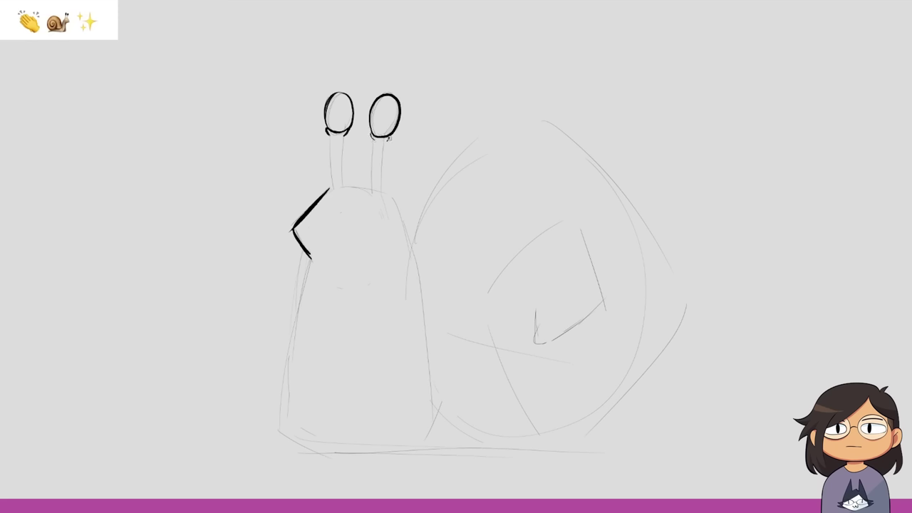
pyautogui.moveTo(330, 138); pyautogui.dragTo(331, 186)
pyautogui.moveTo(344, 137)
pyautogui.mouseDown()
pyautogui.moveTo(343, 183)
pyautogui.moveTo(370, 183)
pyautogui.mouseUp()
pyautogui.moveTo(372, 140)
pyautogui.mouseDown()
pyautogui.moveTo(371, 184)
pyautogui.moveTo(385, 184)
pyautogui.mouseUp()
pyautogui.moveTo(337, 99); pyautogui.dragTo(331, 114)
pyautogui.moveTo(336, 116)
pyautogui.mouseDown()
pyautogui.moveTo(343, 124)
pyautogui.moveTo(350, 114)
pyautogui.moveTo(348, 123)
pyautogui.moveTo(374, 120)
pyautogui.moveTo(385, 133)
pyautogui.mouseUp()
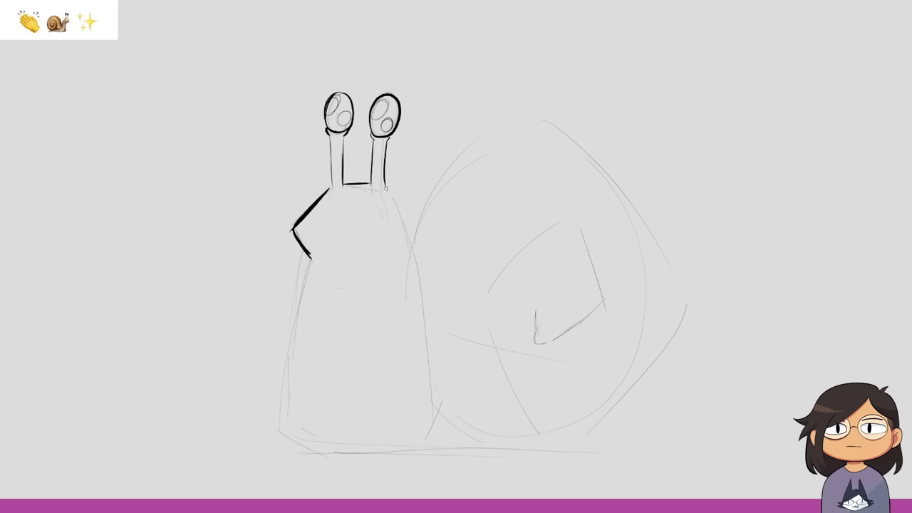
# - Ink the body's sides and base, draw closed happy eyes, and start the shell curve
pyautogui.moveTo(385, 183)
pyautogui.mouseDown()
pyautogui.moveTo(403, 204)
pyautogui.moveTo(416, 276)
pyautogui.mouseUp()
pyautogui.moveTo(312, 258)
pyautogui.mouseDown()
pyautogui.moveTo(278, 429)
pyautogui.moveTo(294, 444)
pyautogui.moveTo(526, 436)
pyautogui.mouseUp()
pyautogui.moveTo(297, 443); pyautogui.dragTo(422, 441)
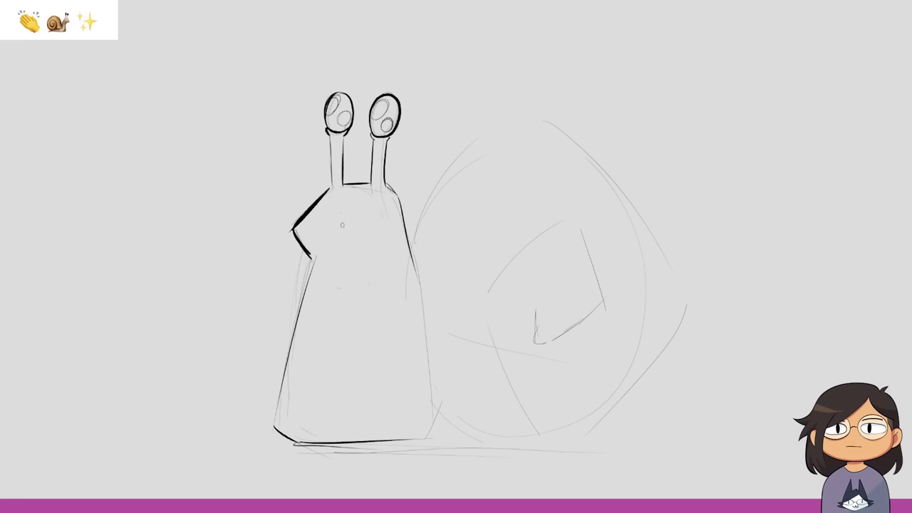
pyautogui.moveTo(323, 221)
pyautogui.mouseDown()
pyautogui.moveTo(368, 225)
pyautogui.moveTo(341, 231)
pyautogui.mouseUp()
pyautogui.moveTo(414, 251)
pyautogui.mouseDown()
pyautogui.moveTo(493, 124)
pyautogui.moveTo(572, 120)
pyautogui.moveTo(686, 321)
pyautogui.moveTo(586, 429)
pyautogui.mouseUp()
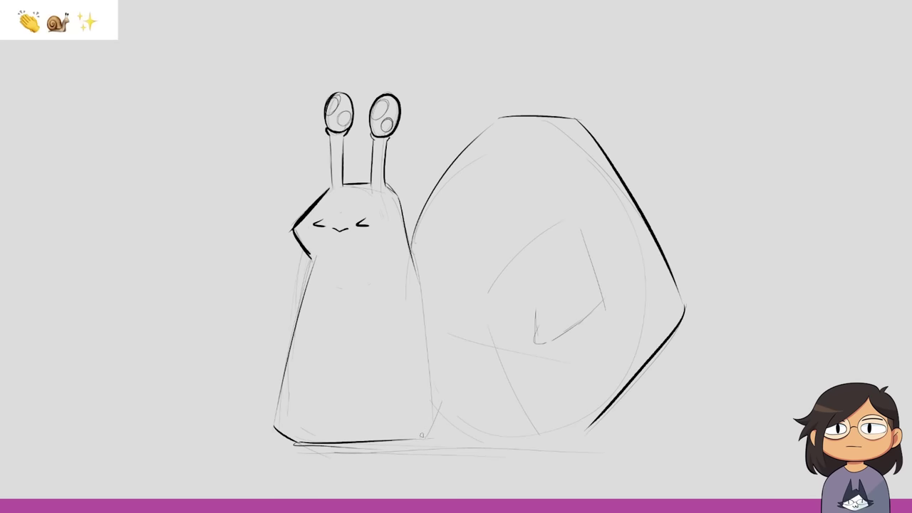
# - Darken the body's right outline and ink the shell's bottom edge
pyautogui.moveTo(422, 435); pyautogui.dragTo(424, 337)
pyautogui.moveTo(427, 434); pyautogui.dragTo(558, 430)
pyautogui.moveTo(435, 434)
pyautogui.mouseDown()
pyautogui.moveTo(590, 430)
pyautogui.moveTo(513, 391)
pyautogui.moveTo(481, 305)
pyautogui.moveTo(570, 209)
pyautogui.moveTo(597, 298)
pyautogui.moveTo(539, 291)
pyautogui.moveTo(549, 285)
pyautogui.moveTo(537, 345)
pyautogui.mouseUp()
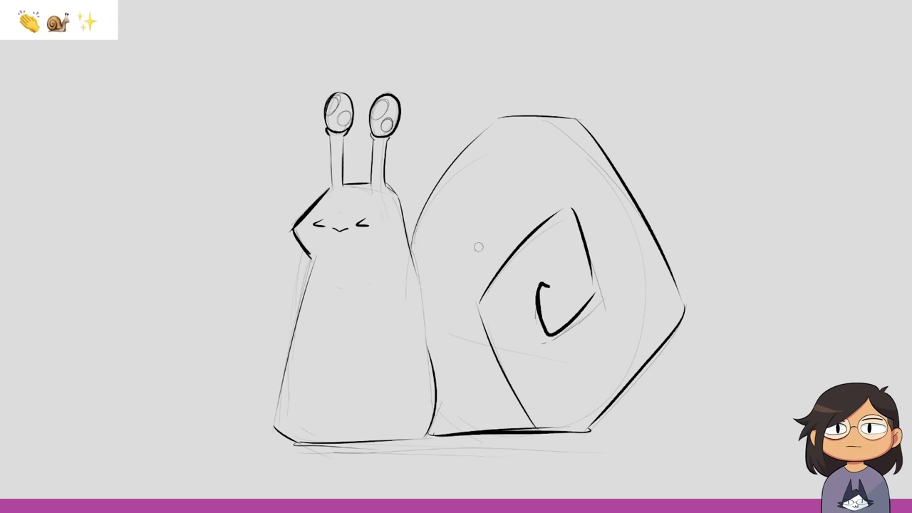
# - Erase the closed eyes, redraw the mouth as a wavy smile, and shade the left pupil
pyautogui.moveTo(314, 221)
pyautogui.mouseDown()
pyautogui.moveTo(367, 226)
pyautogui.moveTo(333, 229)
pyautogui.moveTo(354, 226)
pyautogui.mouseUp()
pyautogui.moveTo(324, 223); pyautogui.dragTo(356, 228)
pyautogui.moveTo(331, 116)
pyautogui.mouseDown()
pyautogui.moveTo(341, 127)
pyautogui.moveTo(340, 113)
pyautogui.moveTo(338, 127)
pyautogui.moveTo(347, 113)
pyautogui.moveTo(382, 103)
pyautogui.moveTo(382, 131)
pyautogui.moveTo(395, 121)
pyautogui.moveTo(385, 131)
pyautogui.moveTo(392, 108)
pyautogui.mouseUp()
pyautogui.moveTo(331, 116)
pyautogui.mouseDown()
pyautogui.moveTo(336, 126)
pyautogui.moveTo(332, 118)
pyautogui.mouseUp()
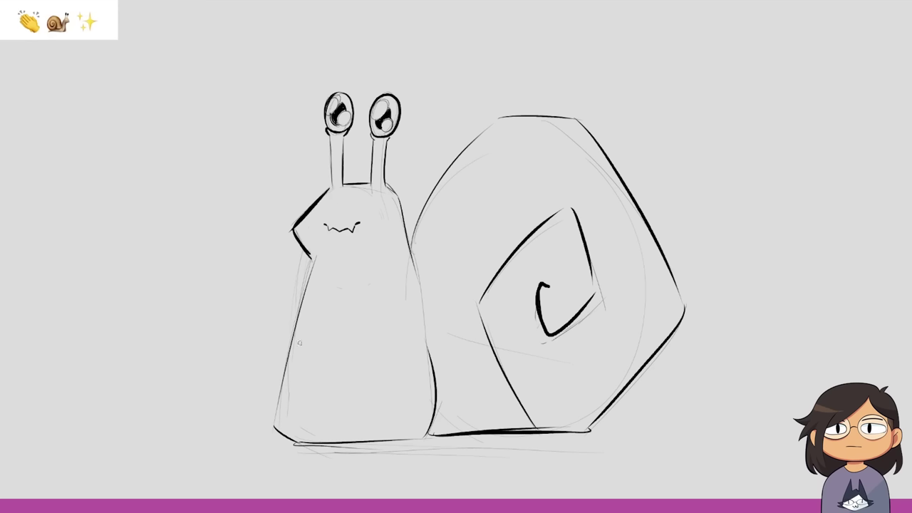
# - Ink the body's left and right edges and the shell's left curve up to its top
pyautogui.moveTo(316, 264); pyautogui.dragTo(276, 427)
pyautogui.moveTo(284, 395); pyautogui.dragTo(308, 442)
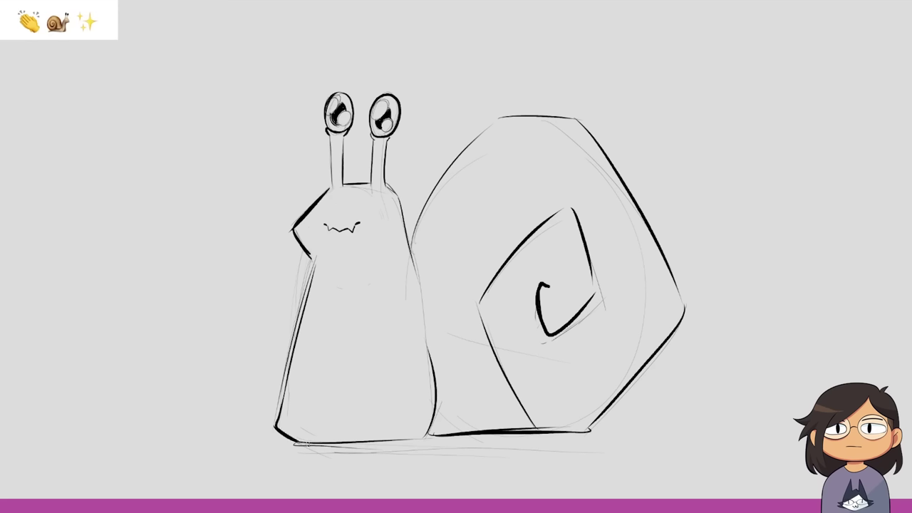
pyautogui.moveTo(413, 249); pyautogui.dragTo(435, 371)
pyautogui.moveTo(426, 309)
pyautogui.mouseDown()
pyautogui.moveTo(449, 368)
pyautogui.moveTo(432, 437)
pyautogui.mouseUp()
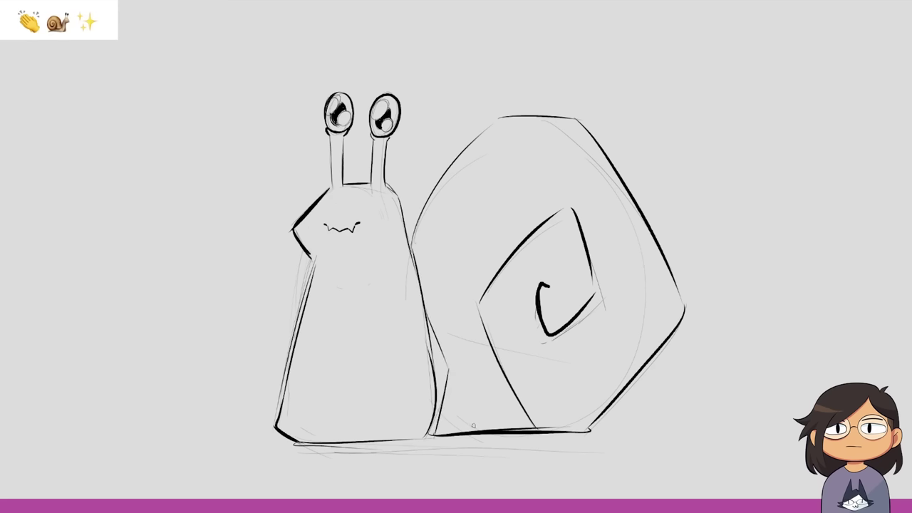
pyautogui.moveTo(412, 246); pyautogui.dragTo(462, 148)
pyautogui.moveTo(442, 179)
pyautogui.mouseDown()
pyautogui.moveTo(486, 124)
pyautogui.moveTo(519, 116)
pyautogui.mouseUp()
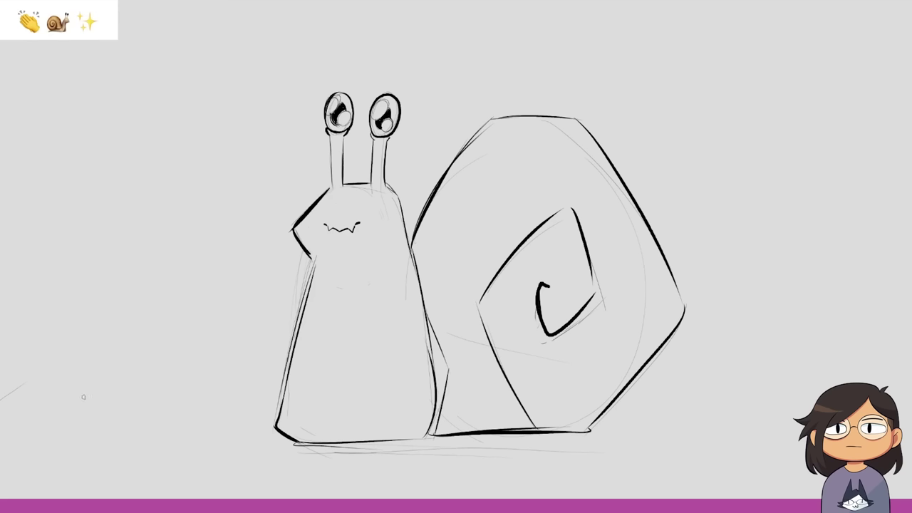
# - Sketch the hand's lower edge and fingers on the left, erasing a stray line
pyautogui.moveTo(72, 428)
pyautogui.mouseDown()
pyautogui.moveTo(75, 354)
pyautogui.moveTo(128, 295)
pyautogui.moveTo(144, 327)
pyautogui.moveTo(227, 244)
pyautogui.moveTo(276, 294)
pyautogui.moveTo(263, 348)
pyautogui.moveTo(163, 467)
pyautogui.mouseUp()
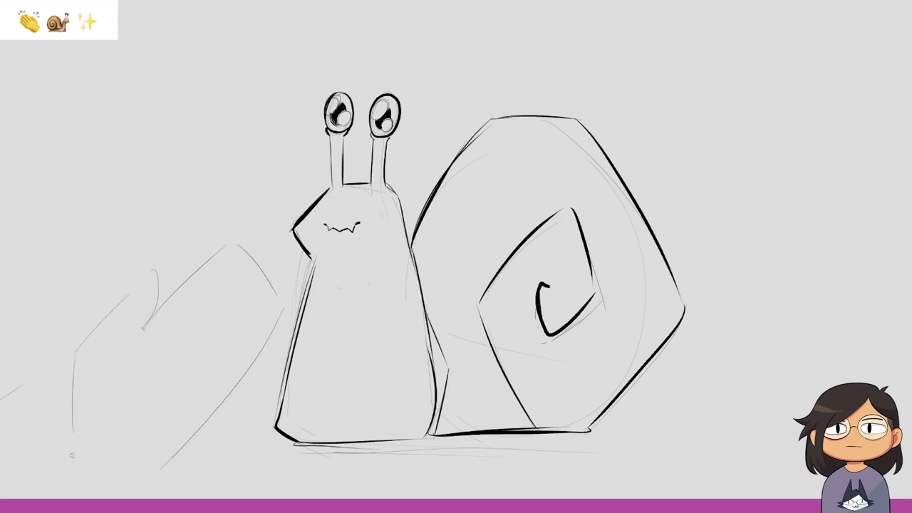
pyautogui.moveTo(77, 448); pyautogui.dragTo(31, 498)
pyautogui.moveTo(161, 478); pyautogui.dragTo(149, 496)
pyautogui.moveTo(37, 373); pyautogui.dragTo(37, 343)
pyautogui.moveTo(57, 313)
pyautogui.mouseDown()
pyautogui.moveTo(125, 251)
pyautogui.moveTo(134, 280)
pyautogui.moveTo(203, 216)
pyautogui.moveTo(278, 263)
pyautogui.moveTo(280, 288)
pyautogui.mouseUp()
pyautogui.moveTo(204, 219)
pyautogui.mouseDown()
pyautogui.moveTo(196, 212)
pyautogui.moveTo(248, 252)
pyautogui.moveTo(280, 300)
pyautogui.mouseUp()
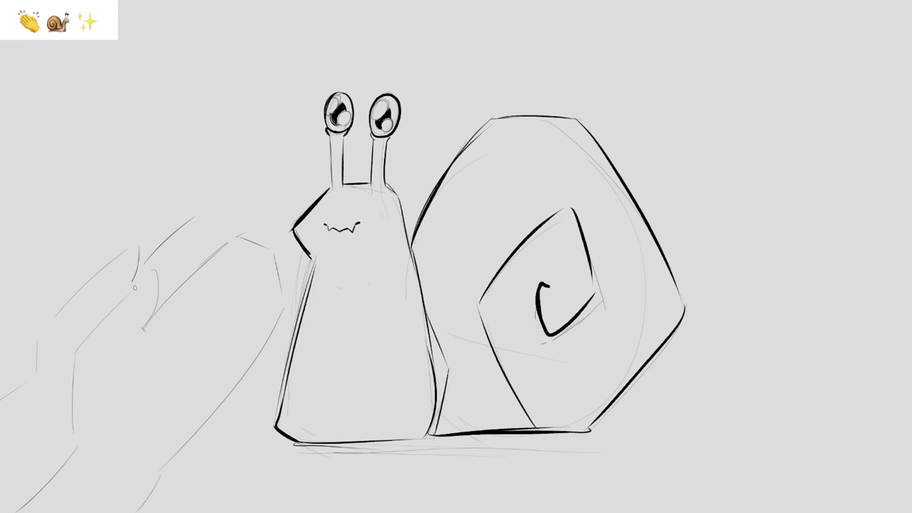
# - Sketch the finger separations, clean up stray marks, and ink one finger's edge
pyautogui.moveTo(196, 218)
pyautogui.mouseDown()
pyautogui.moveTo(221, 220)
pyautogui.moveTo(274, 249)
pyautogui.moveTo(279, 294)
pyautogui.mouseUp()
pyautogui.moveTo(248, 243); pyautogui.dragTo(177, 329)
pyautogui.moveTo(261, 254); pyautogui.dragTo(229, 322)
pyautogui.moveTo(275, 257); pyautogui.dragTo(224, 335)
pyautogui.moveTo(279, 287); pyautogui.dragTo(241, 340)
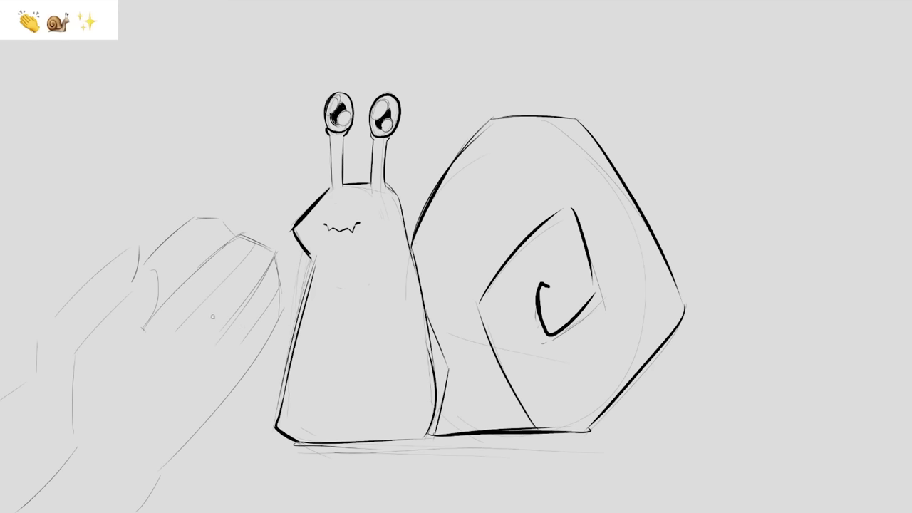
pyautogui.moveTo(188, 318); pyautogui.dragTo(179, 336)
pyautogui.moveTo(182, 326)
pyautogui.mouseDown()
pyautogui.moveTo(179, 341)
pyautogui.moveTo(202, 362)
pyautogui.mouseUp()
pyautogui.moveTo(144, 327)
pyautogui.mouseDown()
pyautogui.moveTo(225, 244)
pyautogui.moveTo(250, 238)
pyautogui.moveTo(254, 251)
pyautogui.moveTo(284, 242)
pyautogui.moveTo(265, 270)
pyautogui.moveTo(289, 258)
pyautogui.mouseUp()
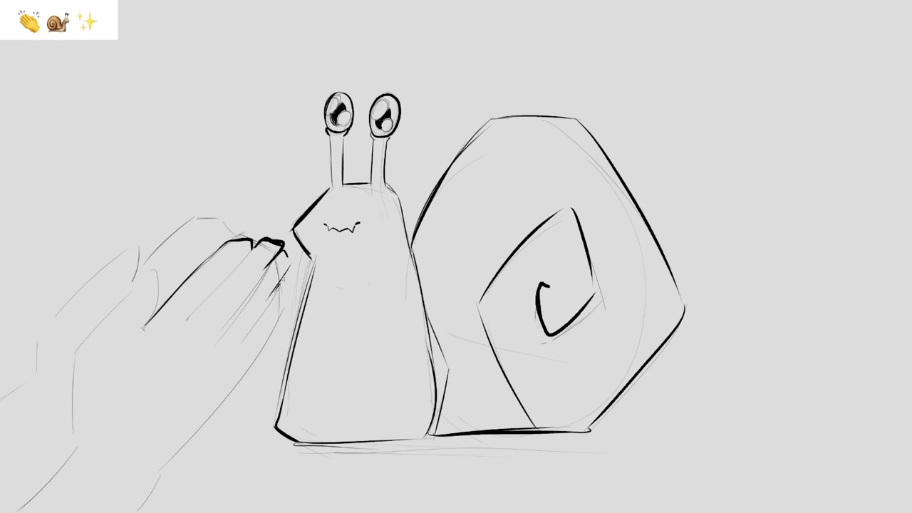
# - Ink two fingertip curves and the finger's long right edge over the sketch
pyautogui.moveTo(285, 250)
pyautogui.mouseDown()
pyautogui.moveTo(295, 266)
pyautogui.moveTo(285, 275)
pyautogui.moveTo(279, 239)
pyautogui.mouseUp()
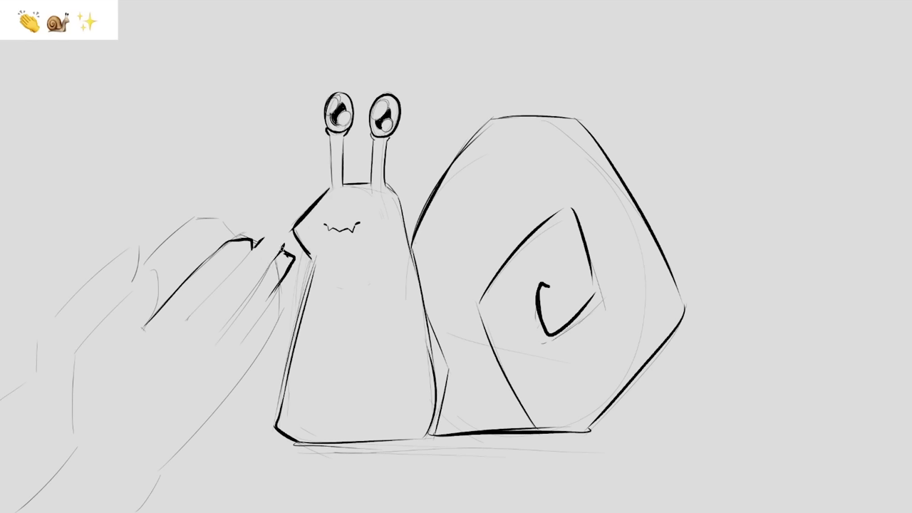
pyautogui.moveTo(259, 242)
pyautogui.mouseDown()
pyautogui.moveTo(285, 237)
pyautogui.moveTo(283, 248)
pyautogui.mouseUp()
pyautogui.moveTo(284, 250); pyautogui.dragTo(293, 265)
pyautogui.moveTo(292, 284)
pyautogui.mouseDown()
pyautogui.moveTo(246, 367)
pyautogui.moveTo(142, 485)
pyautogui.mouseUp()
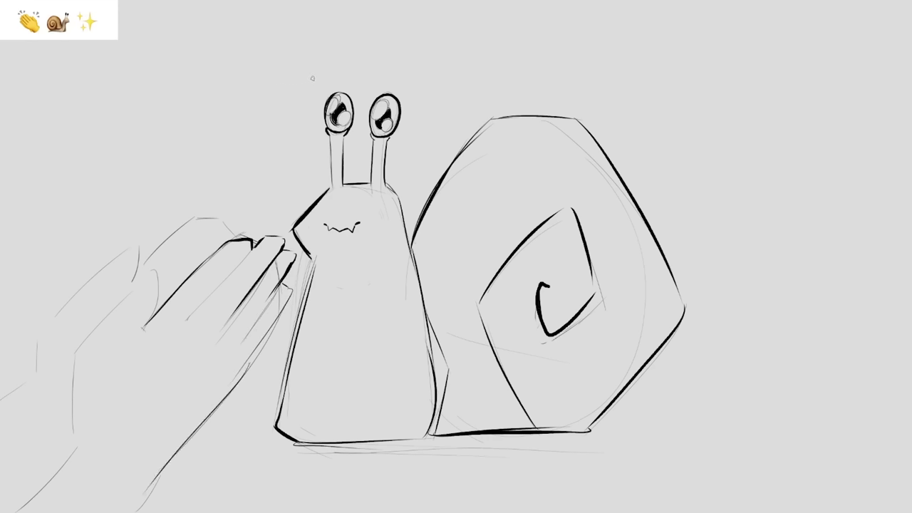
# - Draw sparkles beside the left eyestalk, above the right eye, and a bold one on the shell
pyautogui.moveTo(287, 146)
pyautogui.mouseDown()
pyautogui.moveTo(299, 114)
pyautogui.moveTo(314, 140)
pyautogui.moveTo(286, 145)
pyautogui.mouseUp()
pyautogui.moveTo(421, 51)
pyautogui.mouseDown()
pyautogui.moveTo(440, 78)
pyautogui.moveTo(422, 109)
pyautogui.moveTo(405, 81)
pyautogui.mouseUp()
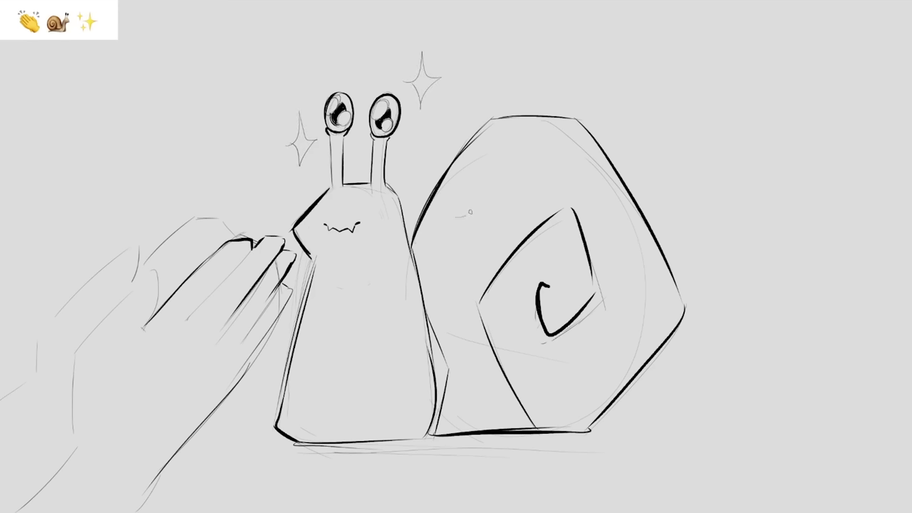
pyautogui.moveTo(475, 185)
pyautogui.mouseDown()
pyautogui.moveTo(501, 208)
pyautogui.moveTo(476, 246)
pyautogui.moveTo(450, 212)
pyautogui.mouseUp()
pyautogui.moveTo(475, 176)
pyautogui.mouseDown()
pyautogui.moveTo(469, 214)
pyautogui.moveTo(450, 214)
pyautogui.mouseUp()
pyautogui.moveTo(473, 175)
pyautogui.mouseDown()
pyautogui.moveTo(472, 204)
pyautogui.moveTo(451, 214)
pyautogui.mouseUp()
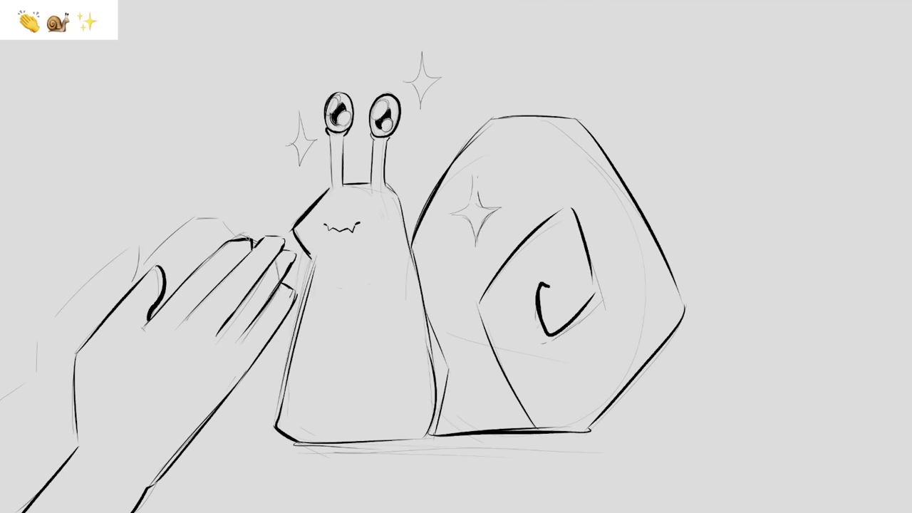
# - Darken a fingertip edge, sketch a second hand outline, and line the snail's left side
pyautogui.moveTo(230, 252)
pyautogui.mouseDown()
pyautogui.moveTo(251, 238)
pyautogui.moveTo(282, 237)
pyautogui.moveTo(293, 258)
pyautogui.mouseUp()
pyautogui.moveTo(136, 246)
pyautogui.mouseDown()
pyautogui.moveTo(53, 321)
pyautogui.moveTo(36, 381)
pyautogui.mouseUp()
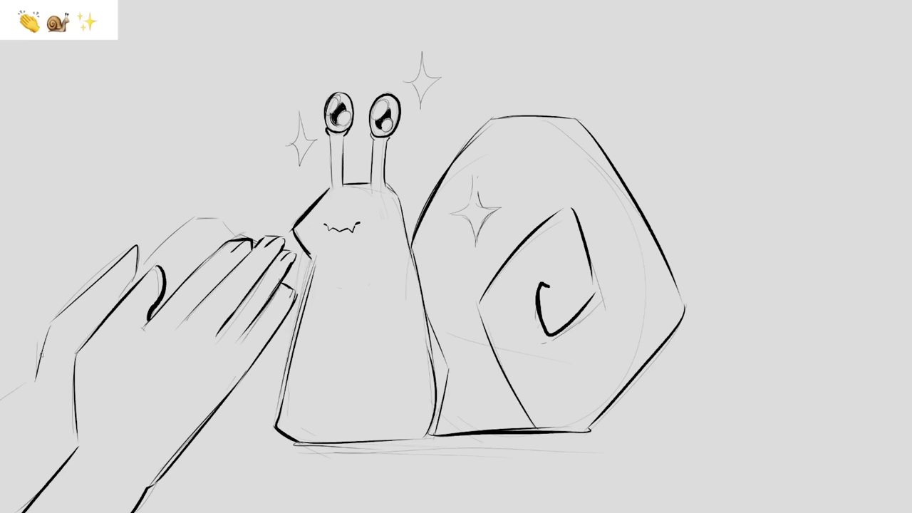
pyautogui.moveTo(241, 428)
pyautogui.mouseDown()
pyautogui.moveTo(306, 264)
pyautogui.moveTo(294, 231)
pyautogui.mouseUp()
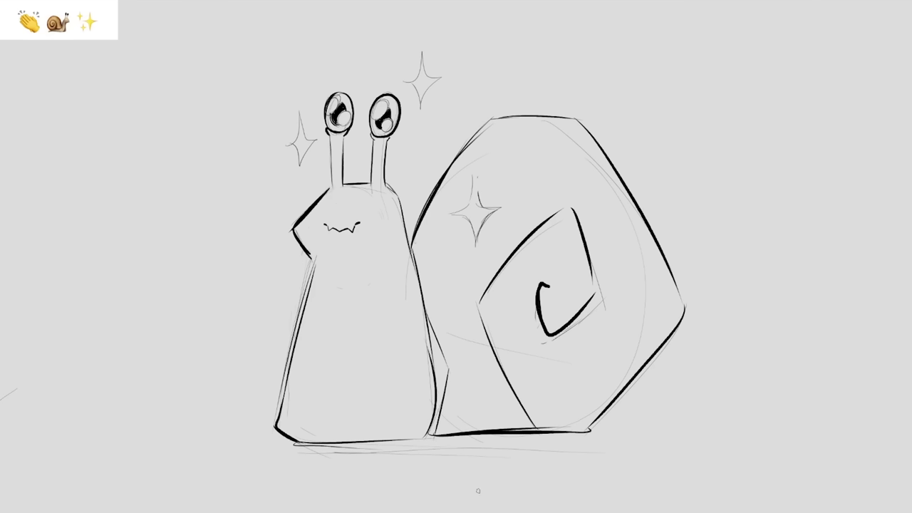
# - Sketch the right hand's long parallel fingers and palm curve across the shell
pyautogui.moveTo(488, 493)
pyautogui.mouseDown()
pyautogui.moveTo(542, 435)
pyautogui.moveTo(564, 305)
pyautogui.moveTo(725, 92)
pyautogui.moveTo(765, 99)
pyautogui.moveTo(666, 226)
pyautogui.moveTo(892, 30)
pyautogui.mouseUp()
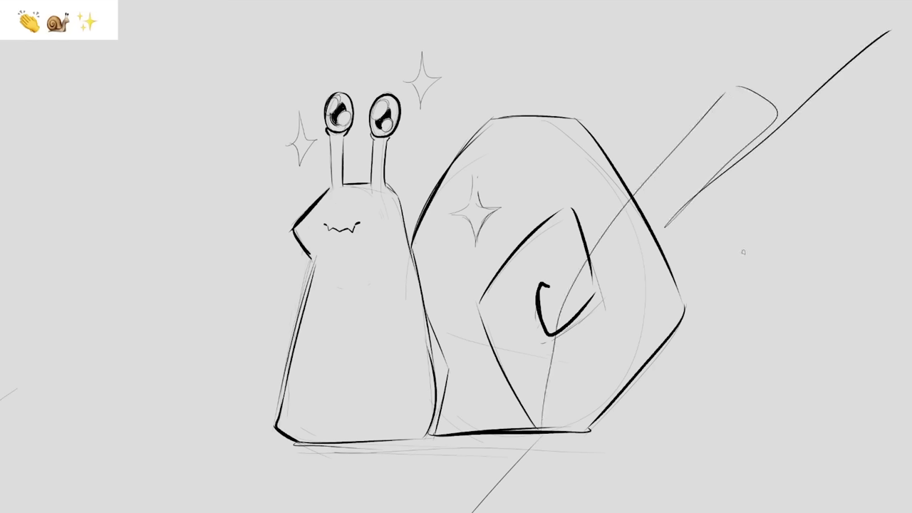
pyautogui.moveTo(743, 251); pyautogui.dragTo(904, 80)
pyautogui.moveTo(822, 267); pyautogui.dragTo(911, 166)
pyautogui.moveTo(870, 330); pyautogui.dragTo(911, 288)
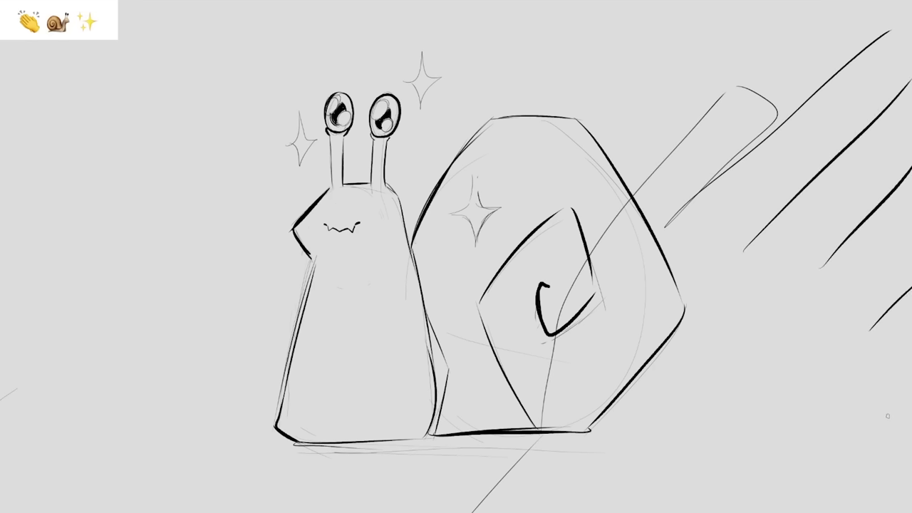
pyautogui.moveTo(747, 506); pyautogui.dragTo(911, 382)
pyautogui.moveTo(763, 508); pyautogui.dragTo(720, 512)
pyautogui.moveTo(5, 469); pyautogui.dragTo(41, 428)
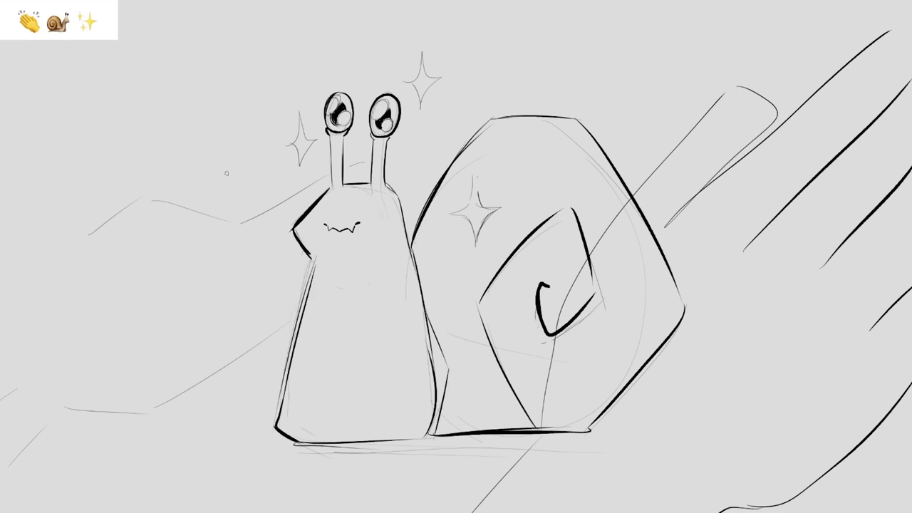
# - Undo recent strokes, then sketch the left hand's outline and long fingers reaching upward
pyautogui.hotkey('ctrl', 'z')
pyautogui.hotkey('ctrl', 'z')
pyautogui.hotkey('ctrl', 'z')
pyautogui.hotkey('ctrl', 'z')
pyautogui.moveTo(60, 317); pyautogui.dragTo(114, 223)
pyautogui.moveTo(130, 175); pyautogui.dragTo(130, 107)
pyautogui.moveTo(170, 47)
pyautogui.mouseDown()
pyautogui.moveTo(140, 93)
pyautogui.moveTo(285, 139)
pyautogui.mouseUp()
pyautogui.moveTo(200, 68); pyautogui.dragTo(253, 4)
pyautogui.moveTo(258, 89); pyautogui.dragTo(329, 2)
pyautogui.moveTo(287, 117)
pyautogui.mouseDown()
pyautogui.moveTo(345, 56)
pyautogui.moveTo(428, 3)
pyautogui.mouseUp()
# - Add faint edge lines at the far left and ink the top of the left fingertip
pyautogui.moveTo(17, 212); pyautogui.dragTo(16, 236)
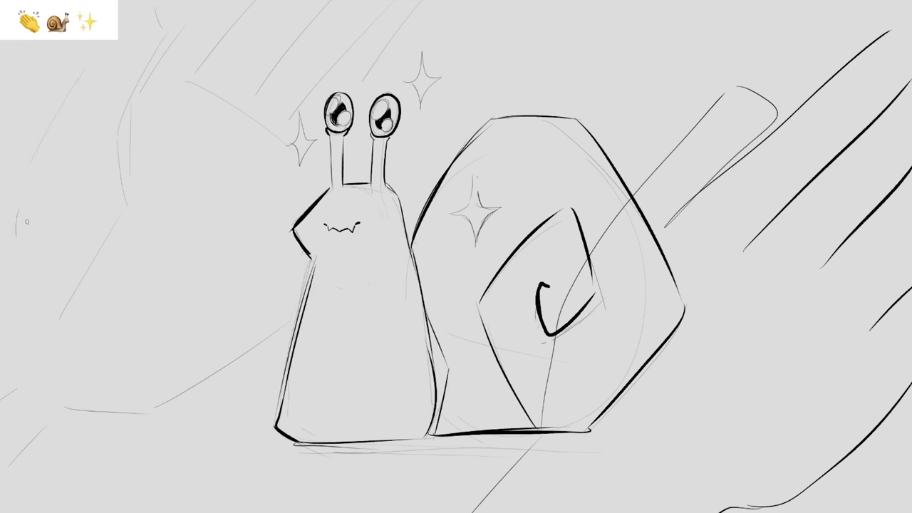
pyautogui.moveTo(132, 418); pyautogui.dragTo(65, 512)
pyautogui.moveTo(121, 27)
pyautogui.mouseDown()
pyautogui.moveTo(163, 32)
pyautogui.moveTo(127, 124)
pyautogui.moveTo(143, 208)
pyautogui.moveTo(120, 305)
pyautogui.mouseUp()
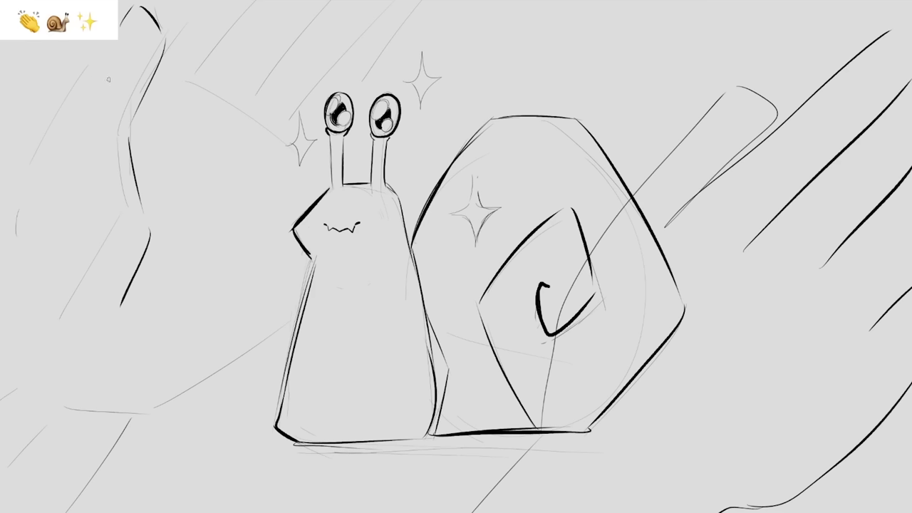
# - Ink the left hand's finger edges sweeping up toward the top of the canvas
pyautogui.moveTo(99, 47)
pyautogui.mouseDown()
pyautogui.moveTo(13, 227)
pyautogui.moveTo(25, 324)
pyautogui.mouseUp()
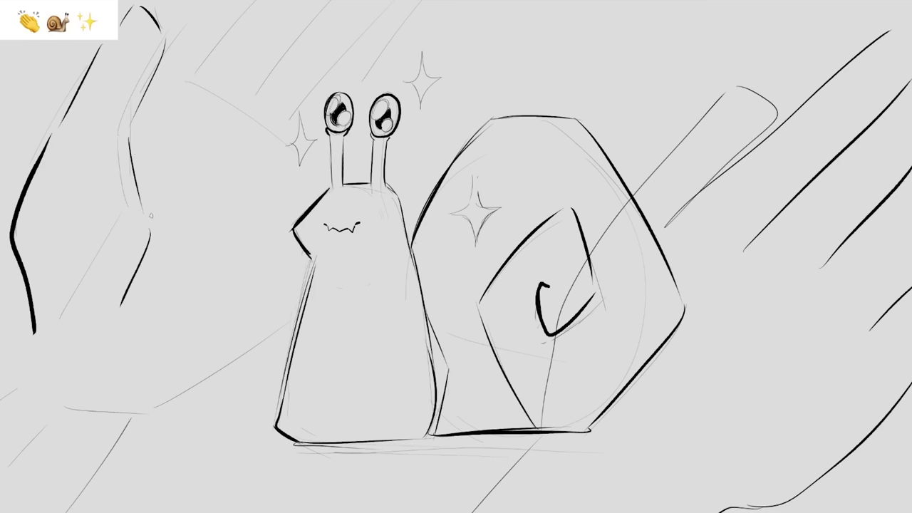
pyautogui.moveTo(142, 208)
pyautogui.mouseDown()
pyautogui.moveTo(127, 127)
pyautogui.moveTo(156, 68)
pyautogui.moveTo(161, 21)
pyautogui.moveTo(134, 4)
pyautogui.mouseUp()
pyautogui.moveTo(167, 43); pyautogui.dragTo(193, 0)
pyautogui.moveTo(178, 69); pyautogui.dragTo(284, 128)
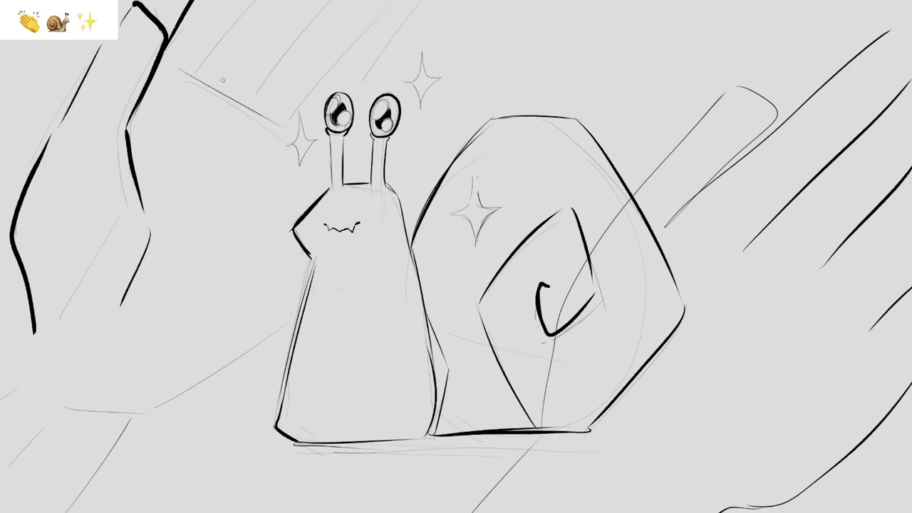
pyautogui.moveTo(217, 83); pyautogui.dragTo(260, 0)
pyautogui.moveTo(265, 107); pyautogui.dragTo(330, 2)
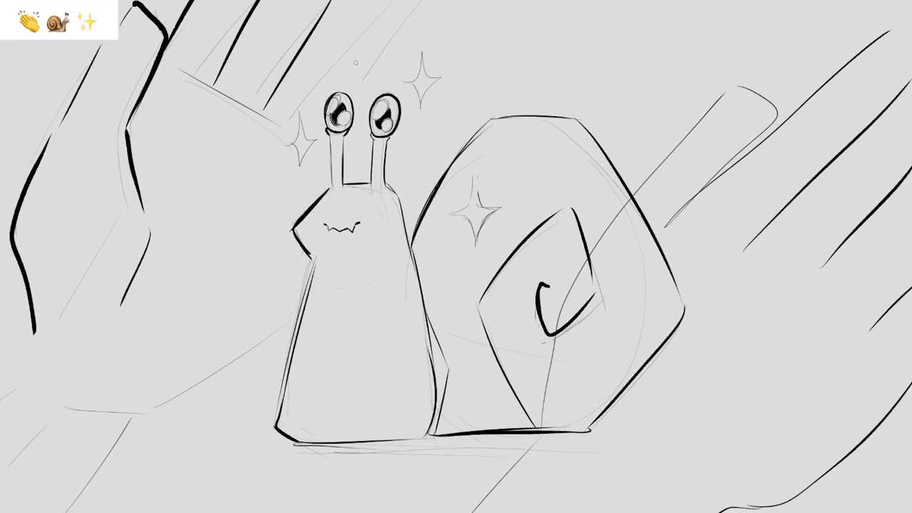
pyautogui.moveTo(334, 85); pyautogui.dragTo(401, 1)
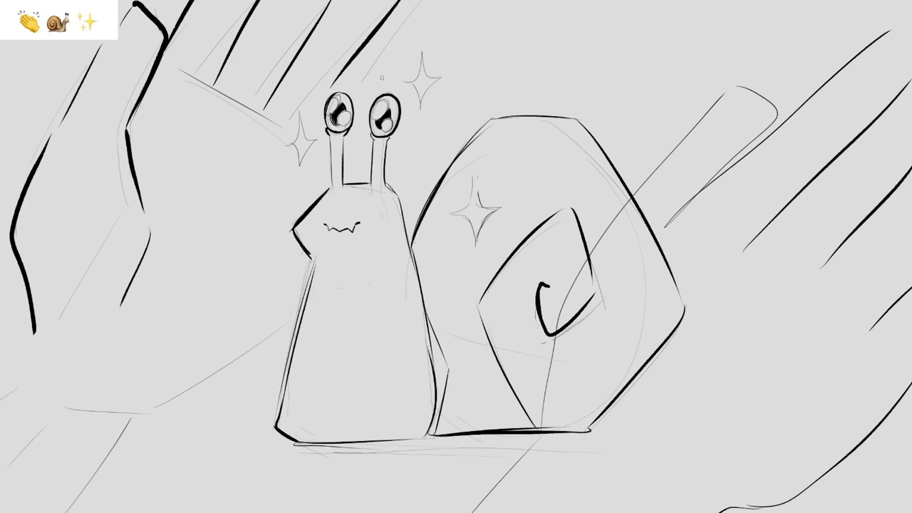
# - Ink the fingertip curling above the eyes and add thin lines near the left sparkle
pyautogui.moveTo(350, 92)
pyautogui.mouseDown()
pyautogui.moveTo(408, 30)
pyautogui.moveTo(418, 48)
pyautogui.mouseUp()
pyautogui.moveTo(369, 65); pyautogui.dragTo(417, 50)
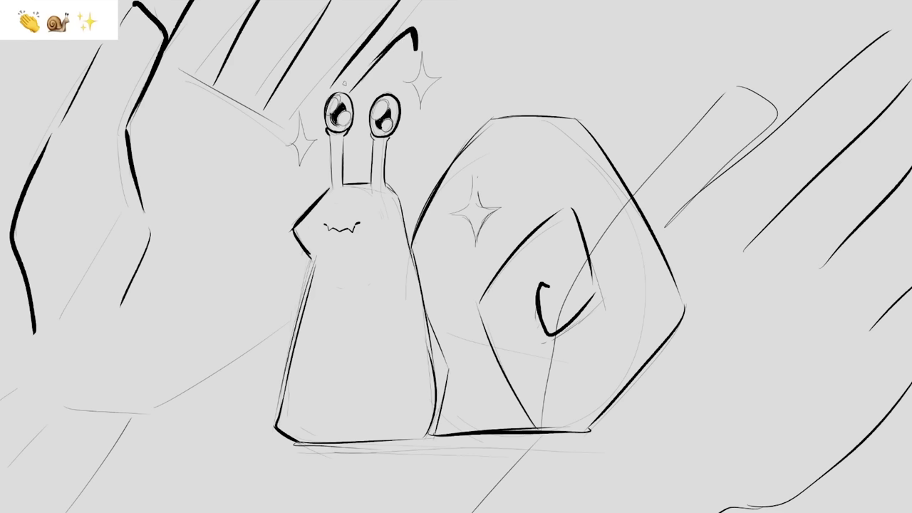
pyautogui.moveTo(350, 169); pyautogui.dragTo(371, 139)
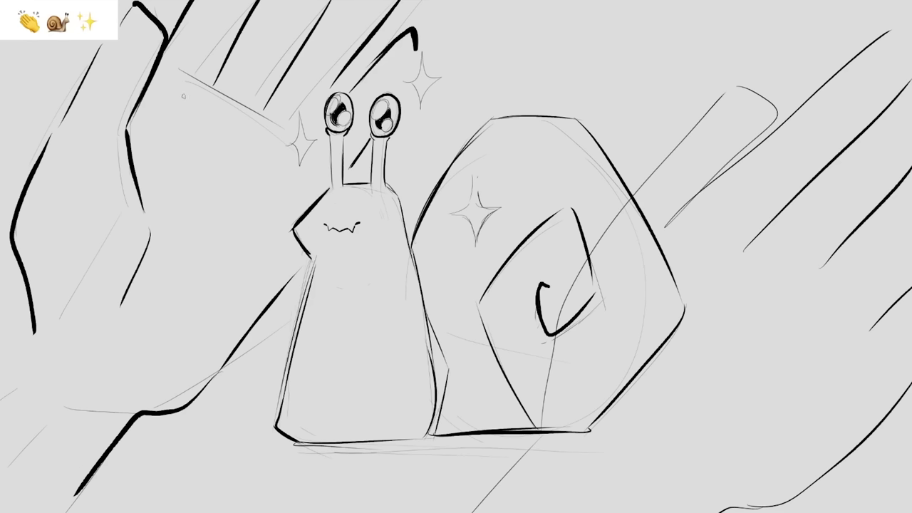
pyautogui.moveTo(173, 87); pyautogui.dragTo(262, 118)
pyautogui.moveTo(214, 100); pyautogui.dragTo(280, 129)
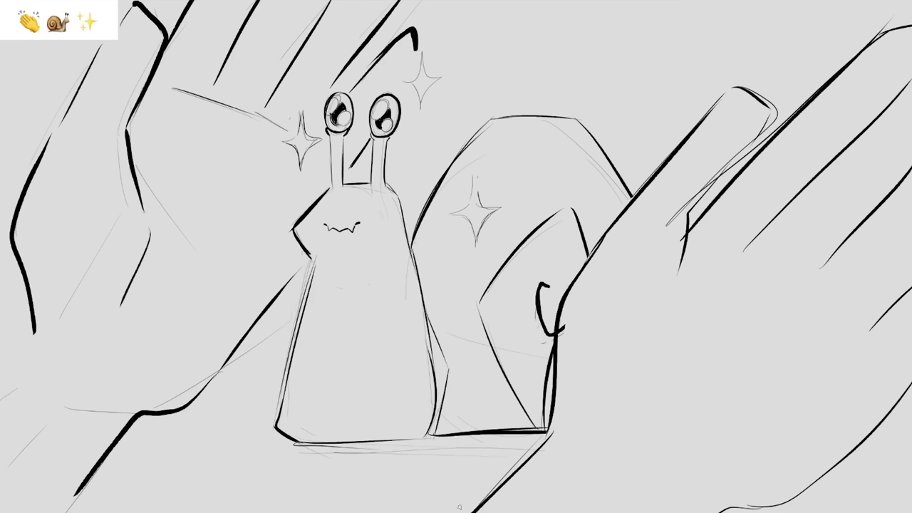
# - Ink the snail's V-shaped mouth, then the right hand's finger edges and palm lines
pyautogui.moveTo(327, 228)
pyautogui.mouseDown()
pyautogui.moveTo(352, 236)
pyautogui.moveTo(344, 253)
pyautogui.mouseUp()
pyautogui.moveTo(344, 253); pyautogui.dragTo(348, 238)
pyautogui.moveTo(416, 63); pyautogui.dragTo(415, 45)
pyautogui.moveTo(742, 159); pyautogui.dragTo(764, 107)
pyautogui.moveTo(727, 162)
pyautogui.mouseDown()
pyautogui.moveTo(684, 203)
pyautogui.moveTo(689, 223)
pyautogui.moveTo(650, 313)
pyautogui.mouseUp()
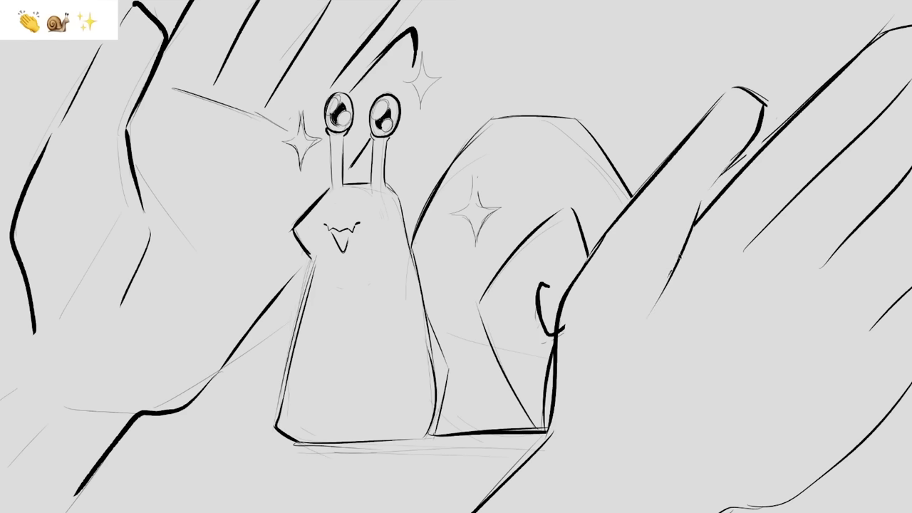
pyautogui.moveTo(667, 279); pyautogui.dragTo(741, 164)
pyautogui.moveTo(805, 239); pyautogui.dragTo(859, 287)
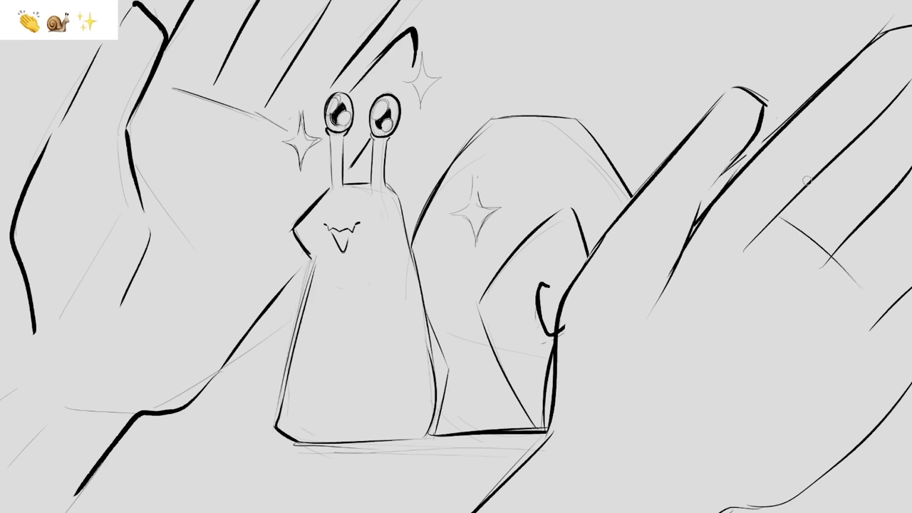
pyautogui.moveTo(759, 223)
pyautogui.mouseDown()
pyautogui.moveTo(801, 235)
pyautogui.moveTo(855, 286)
pyautogui.mouseUp()
pyautogui.moveTo(874, 329); pyautogui.dragTo(878, 315)
pyautogui.moveTo(786, 228)
pyautogui.mouseDown()
pyautogui.moveTo(779, 250)
pyautogui.moveTo(760, 261)
pyautogui.mouseUp()
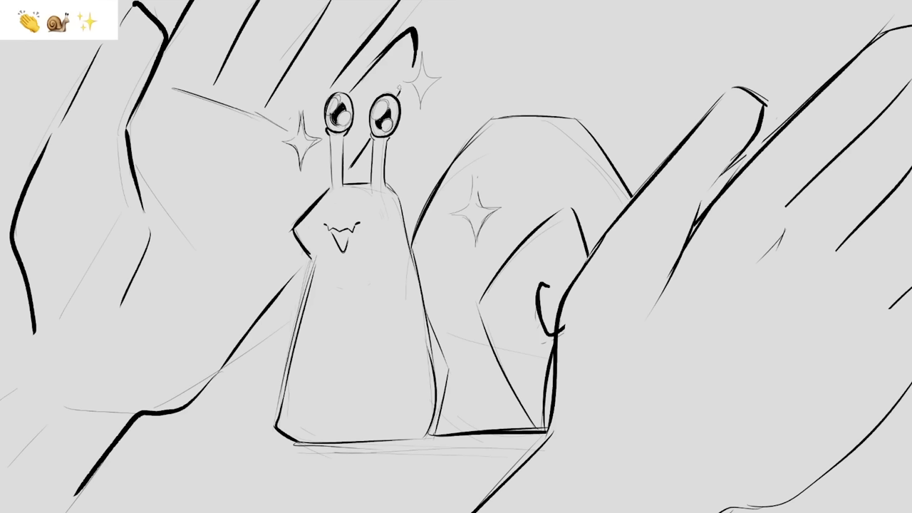
# - Thicken the shell's top edge, add left-hand detail lines, and darken the lower-right outline
pyautogui.moveTo(492, 118); pyautogui.dragTo(574, 118)
pyautogui.moveTo(136, 167); pyautogui.dragTo(182, 207)
pyautogui.moveTo(185, 424); pyautogui.dragTo(272, 418)
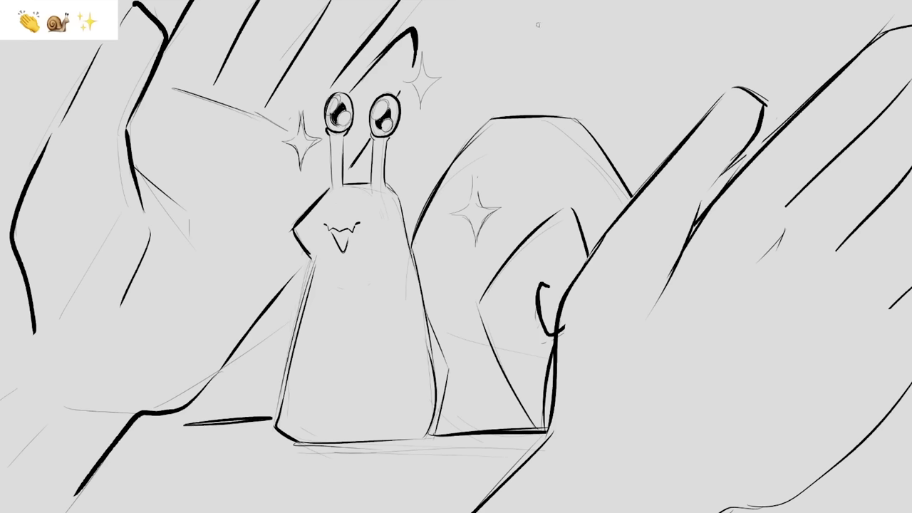
pyautogui.moveTo(32, 330); pyautogui.dragTo(9, 361)
pyautogui.moveTo(898, 399)
pyautogui.mouseDown()
pyautogui.moveTo(783, 494)
pyautogui.moveTo(723, 510)
pyautogui.mouseUp()
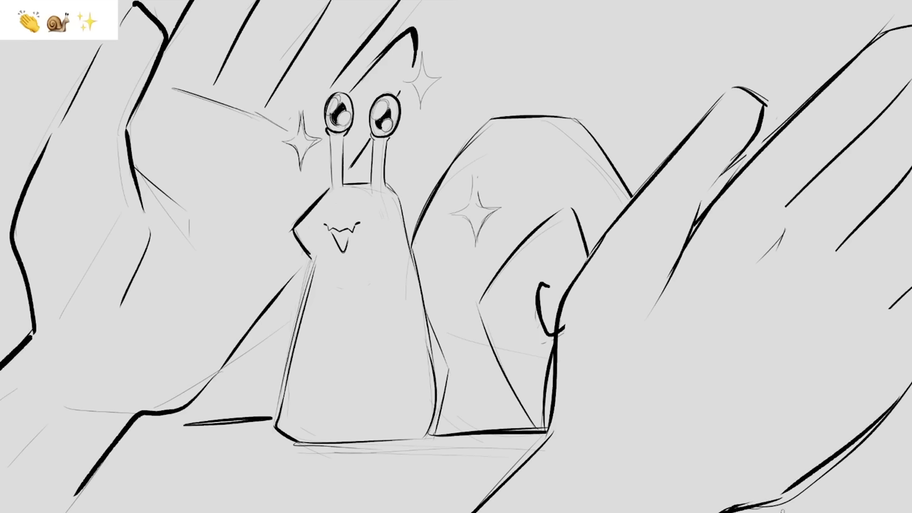
# - Undo and redo hand strokes, then redraw a thinner ground line left of the snail
pyautogui.hotkey('ctrl', 'z')
pyautogui.hotkey('ctrl', 'z')
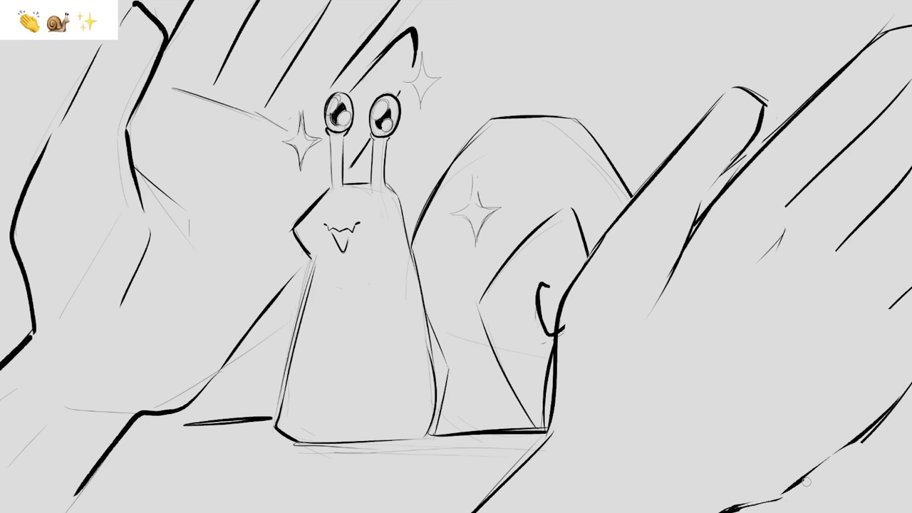
pyautogui.hotkey('ctrl', 'z')
pyautogui.hotkey('ctrl', 'shift', 'z')
pyautogui.hotkey('ctrl', 'shift', 'z')
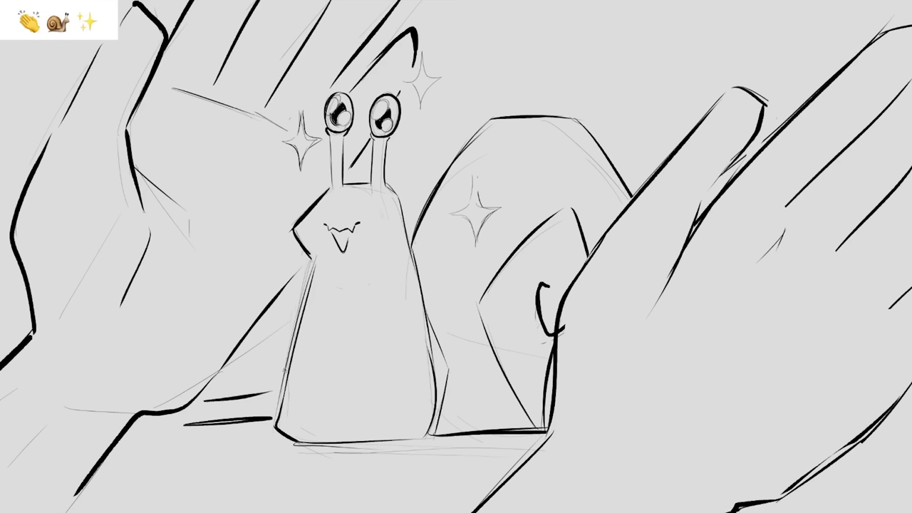
pyautogui.hotkey('ctrl', 'z')
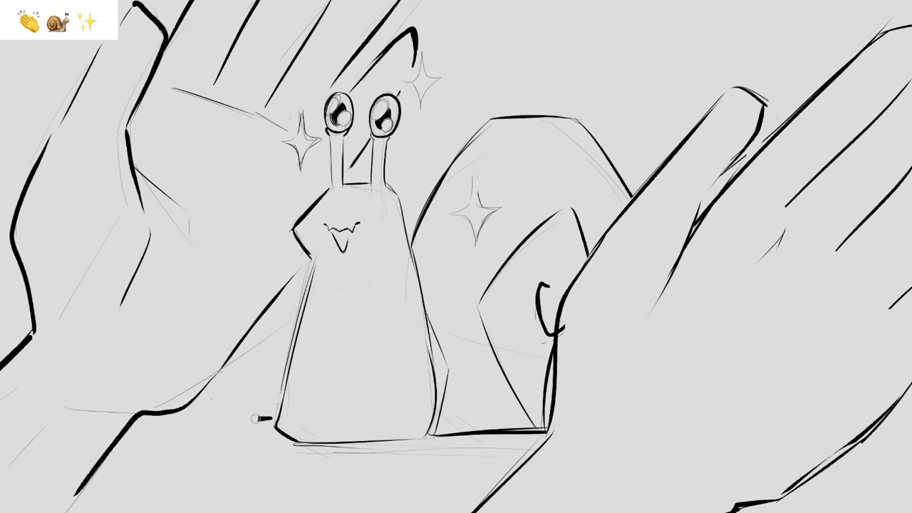
pyautogui.moveTo(200, 398); pyautogui.dragTo(280, 398)
# - Replace the curved belt line with a longer V-shaped belt across the snail's body
pyautogui.moveTo(311, 298)
pyautogui.mouseDown()
pyautogui.moveTo(402, 307)
pyautogui.moveTo(419, 285)
pyautogui.mouseUp()
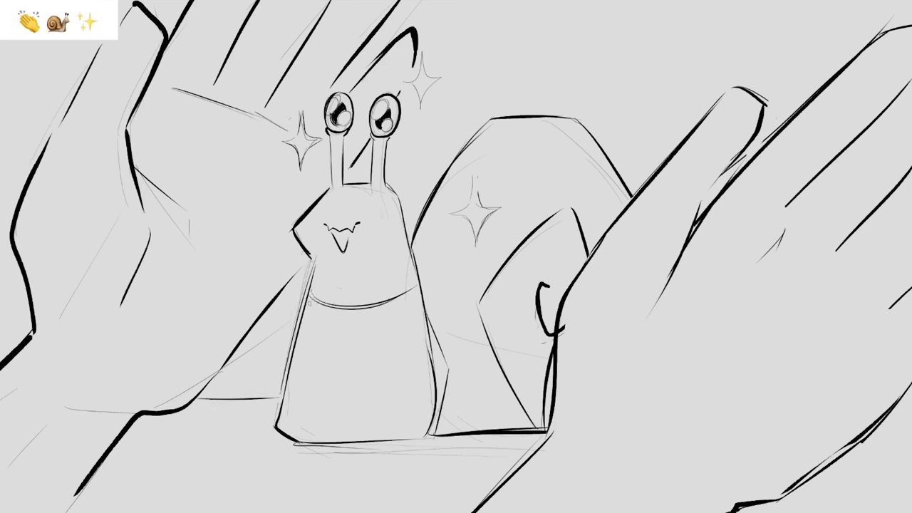
pyautogui.moveTo(309, 303)
pyautogui.mouseDown()
pyautogui.moveTo(377, 309)
pyautogui.moveTo(421, 288)
pyautogui.mouseUp()
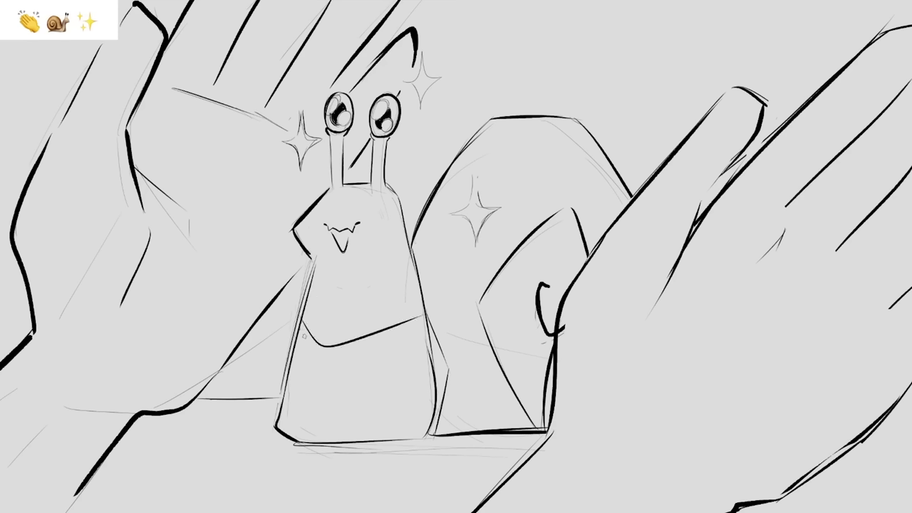
pyautogui.moveTo(328, 353); pyautogui.dragTo(400, 333)
pyautogui.hotkey('ctrl', 'z')
pyautogui.moveTo(320, 356); pyautogui.dragTo(425, 327)
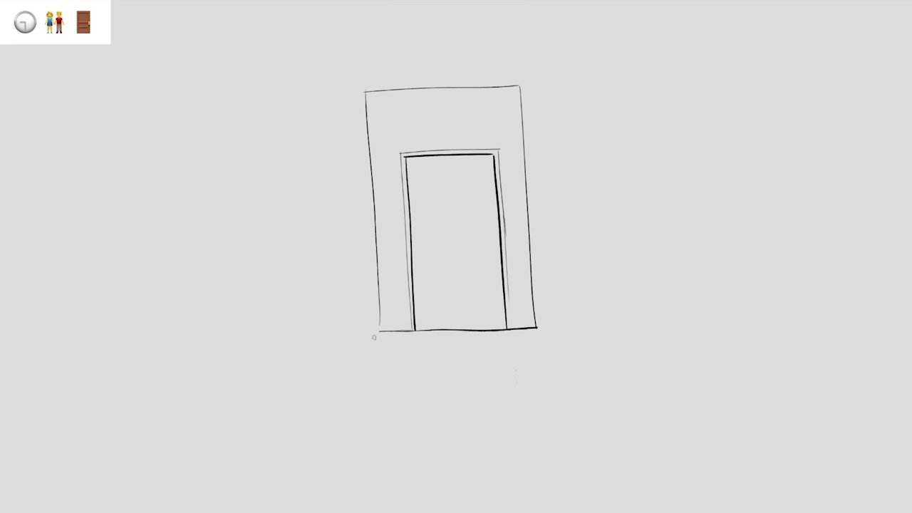
# - Draw perspective floor edges and the left wall corner line from the doorframe corners
pyautogui.moveTo(375, 336); pyautogui.dragTo(272, 512)
pyautogui.moveTo(543, 335); pyautogui.dragTo(742, 512)
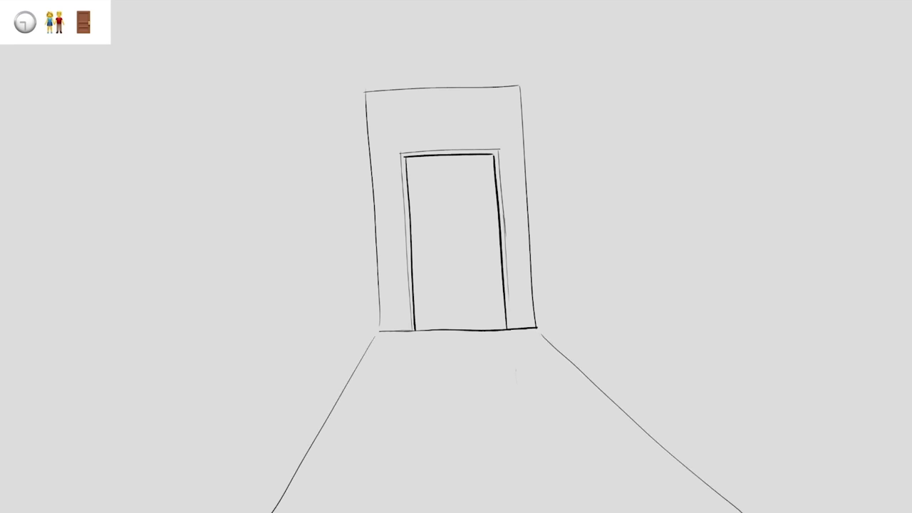
pyautogui.hotkey('ctrl', 'z')
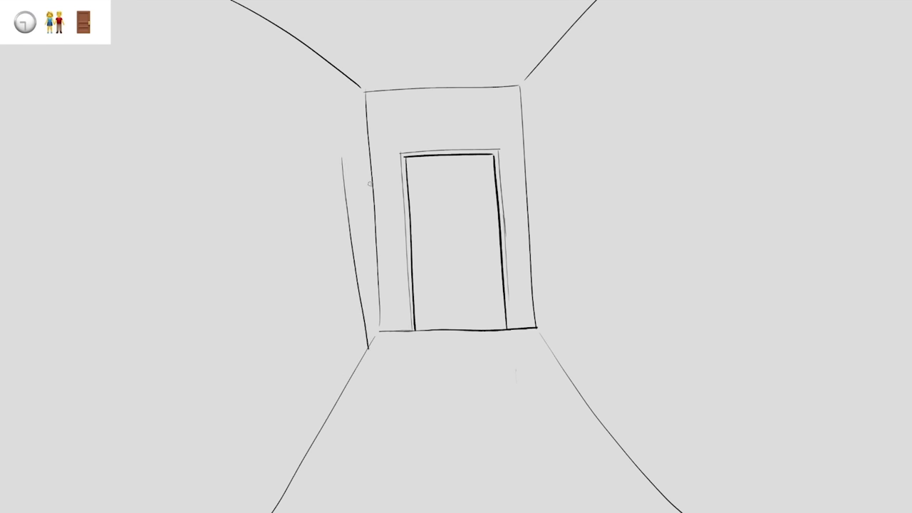
pyautogui.hotkey('ctrl', 'z')
pyautogui.moveTo(346, 166); pyautogui.dragTo(371, 357)
pyautogui.hotkey('ctrl', 'z')
pyautogui.moveTo(345, 158); pyautogui.dragTo(358, 365)
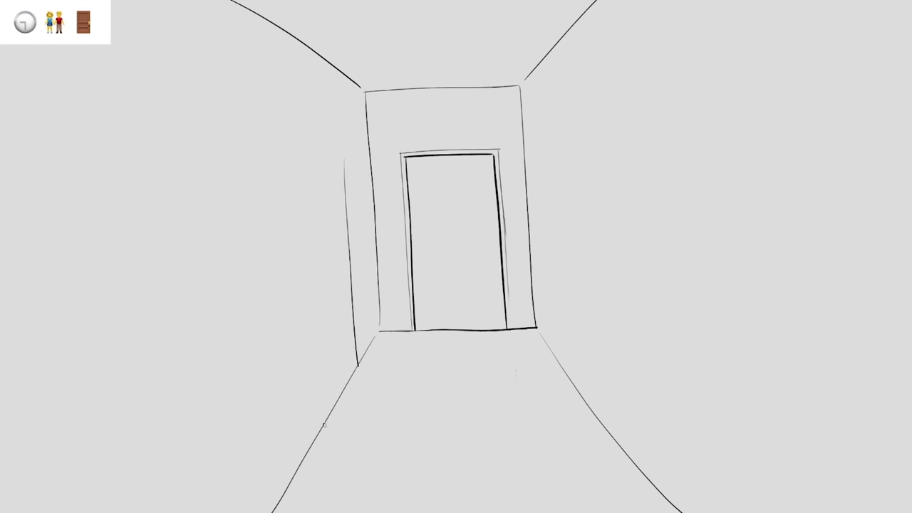
pyautogui.hotkey('ctrl', 'z')
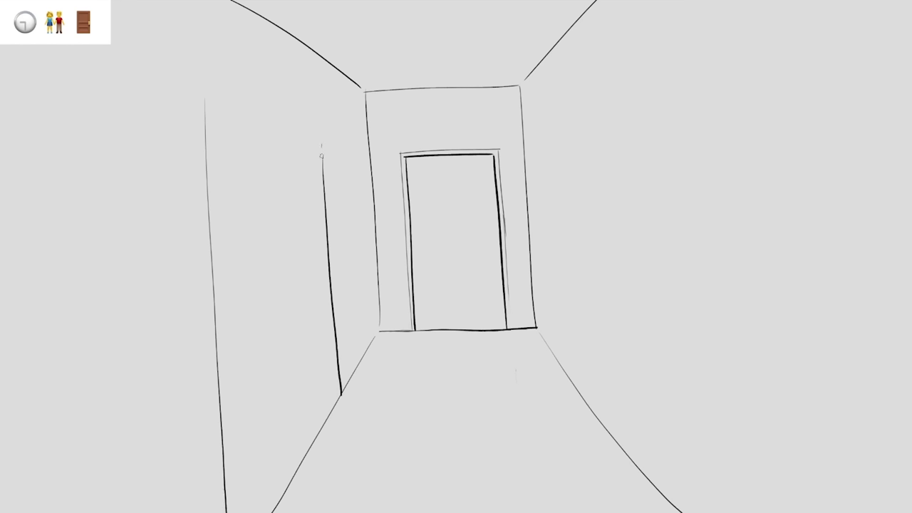
# - Outline the left side doorway's top, bottom and inner edges
pyautogui.moveTo(321, 145); pyautogui.dragTo(205, 103)
pyautogui.moveTo(341, 395); pyautogui.dragTo(317, 395)
pyautogui.moveTo(303, 161); pyautogui.dragTo(320, 408)
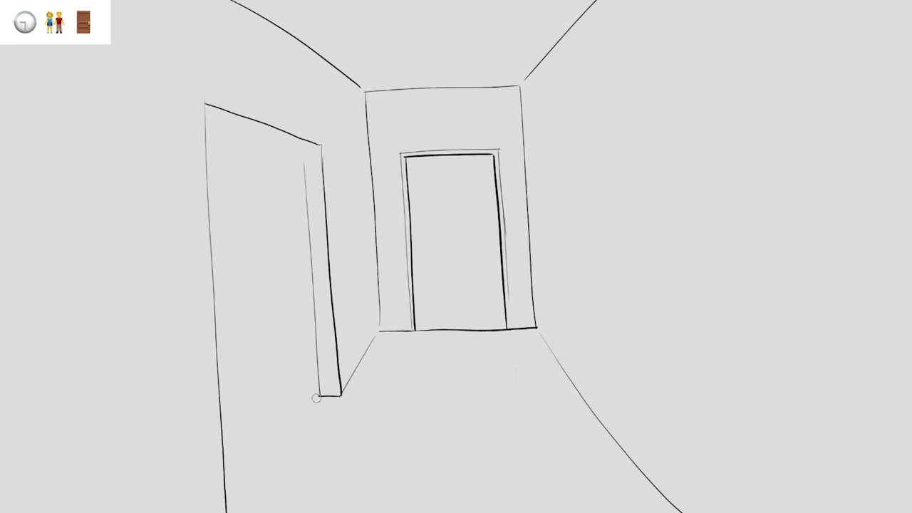
# - Draw the right doorway's near edge, base, top edge and the long right wall line
pyautogui.press(']')
pyautogui.press(']')
pyautogui.press(']')
pyautogui.press('[')
pyautogui.press('[')
pyautogui.press('[')
pyautogui.moveTo(579, 392)
pyautogui.mouseDown()
pyautogui.moveTo(570, 248)
pyautogui.moveTo(549, 157)
pyautogui.mouseUp()
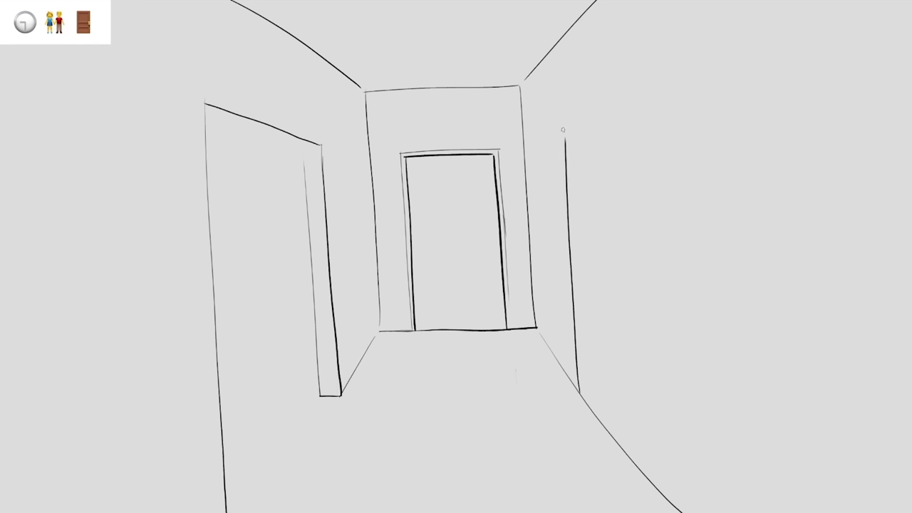
pyautogui.moveTo(567, 126); pyautogui.dragTo(668, 29)
pyautogui.hotkey('ctrl', 'z')
pyautogui.moveTo(565, 139)
pyautogui.mouseDown()
pyautogui.moveTo(723, 35)
pyautogui.moveTo(741, 498)
pyautogui.mouseUp()
pyautogui.hotkey('ctrl', 'z')
pyautogui.moveTo(707, 46); pyautogui.dragTo(760, 512)
pyautogui.moveTo(580, 393); pyautogui.dragTo(603, 391)
pyautogui.moveTo(566, 141)
pyautogui.mouseDown()
pyautogui.moveTo(581, 140)
pyautogui.moveTo(595, 412)
pyautogui.moveTo(576, 401)
pyautogui.moveTo(612, 395)
pyautogui.moveTo(660, 499)
pyautogui.mouseUp()
pyautogui.press(']')
pyautogui.press('[')
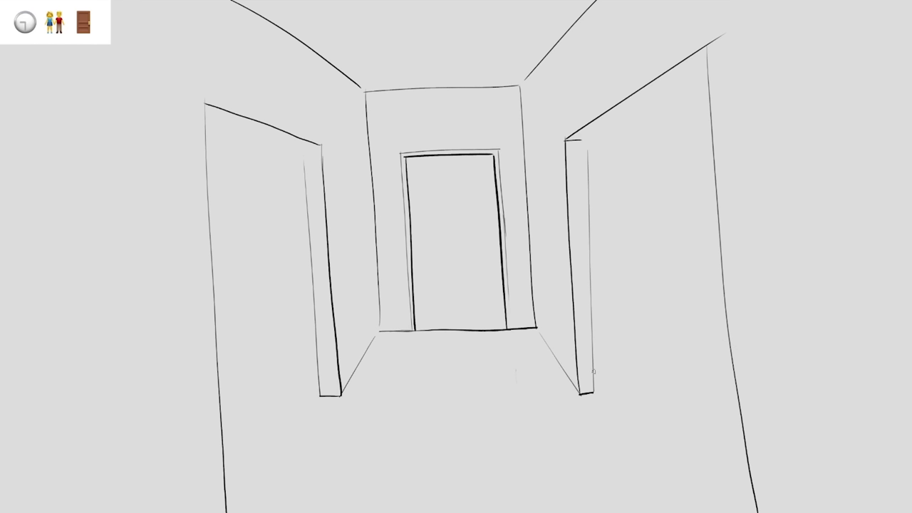
# - Draw the right room's floor line and erase the inner door's bottom edge
pyautogui.moveTo(593, 370); pyautogui.dragTo(727, 366)
pyautogui.moveTo(507, 330); pyautogui.dragTo(421, 332)
pyautogui.press(']')
pyautogui.press(']')
pyautogui.press(']')
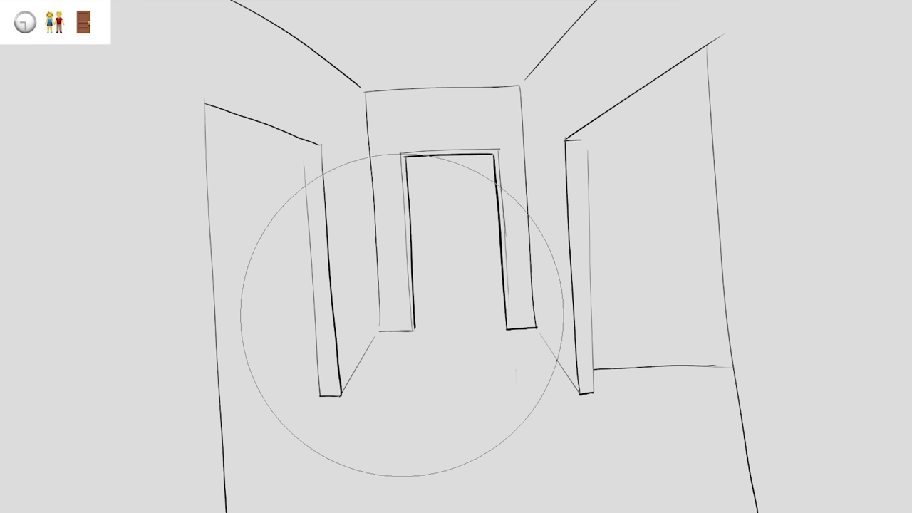
pyautogui.press(']')
pyautogui.press(']')
pyautogui.press('[')
pyautogui.press('[')
pyautogui.press('[')
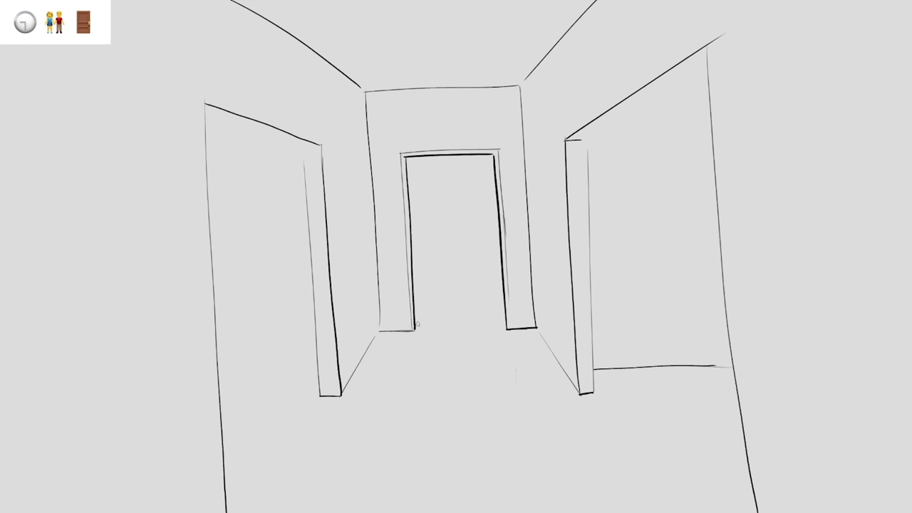
# - Retrace the inner back door's left, right and top edges
pyautogui.moveTo(407, 164); pyautogui.dragTo(420, 317)
pyautogui.hotkey('ctrl', 'z')
pyautogui.moveTo(409, 164); pyautogui.dragTo(418, 331)
pyautogui.moveTo(490, 166); pyautogui.dragTo(499, 324)
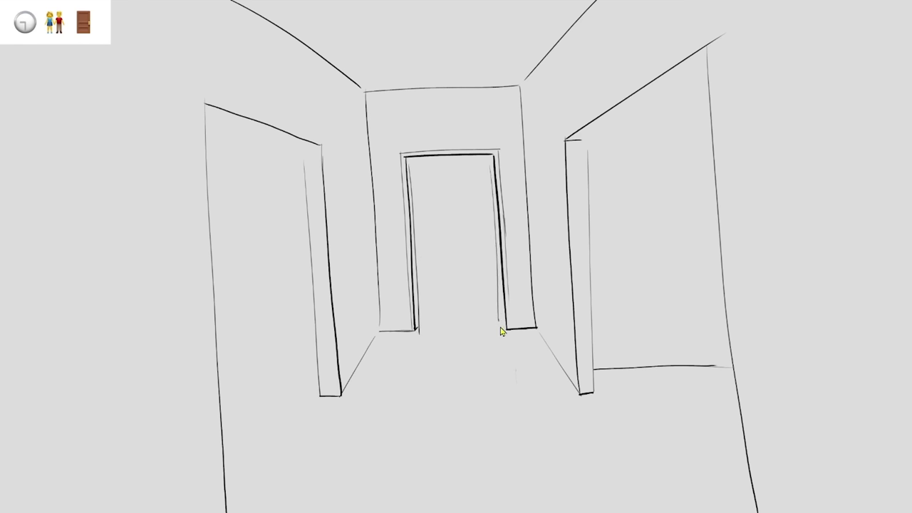
pyautogui.hotkey('ctrl', 'z')
pyautogui.moveTo(489, 176); pyautogui.dragTo(501, 333)
pyautogui.hotkey('ctrl', 'z')
pyautogui.moveTo(411, 161); pyautogui.dragTo(491, 155)
pyautogui.hotkey('ctrl', 'z')
pyautogui.moveTo(409, 161)
pyautogui.mouseDown()
pyautogui.moveTo(489, 156)
pyautogui.moveTo(496, 211)
pyautogui.mouseUp()
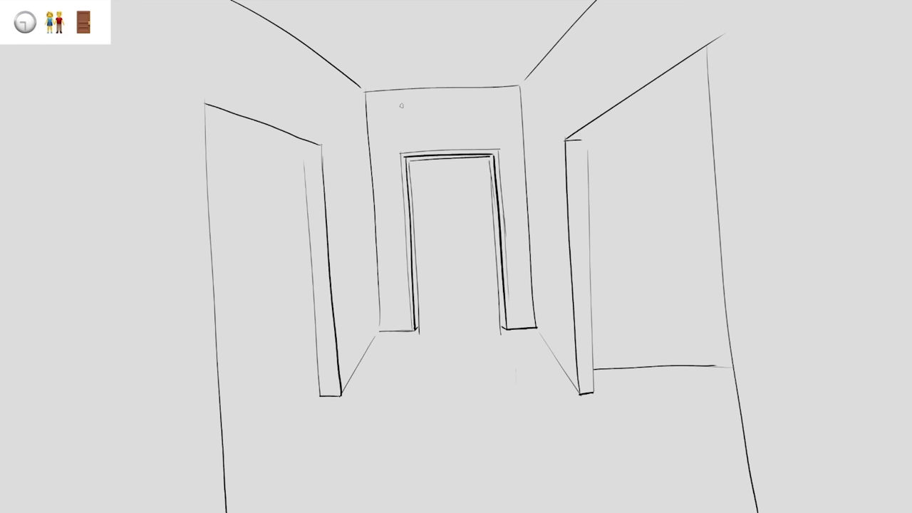
# - Thicken the outer doorframe top, the left wall diagonal and the back floor lines
pyautogui.moveTo(366, 97)
pyautogui.mouseDown()
pyautogui.moveTo(516, 92)
pyautogui.moveTo(618, 0)
pyautogui.mouseUp()
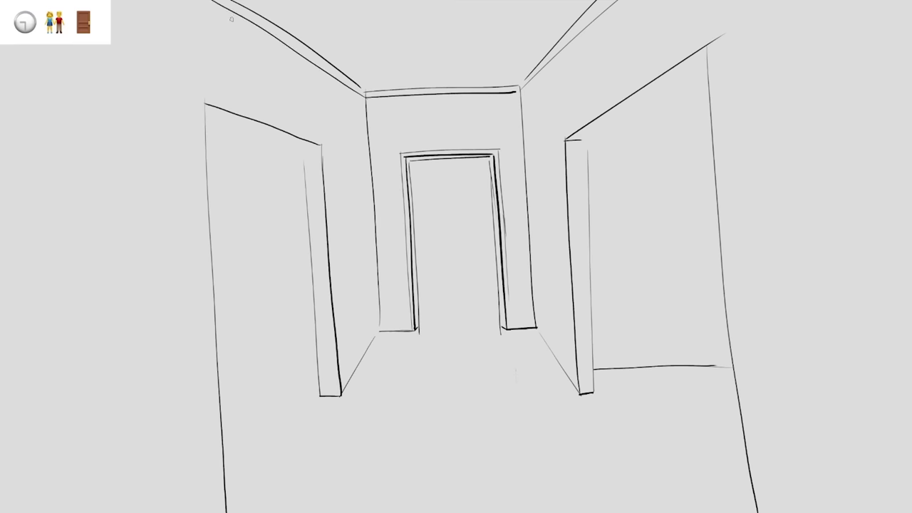
pyautogui.moveTo(376, 327)
pyautogui.mouseDown()
pyautogui.moveTo(343, 379)
pyautogui.moveTo(408, 321)
pyautogui.mouseUp()
pyautogui.moveTo(508, 328)
pyautogui.mouseDown()
pyautogui.moveTo(532, 324)
pyautogui.moveTo(578, 386)
pyautogui.mouseUp()
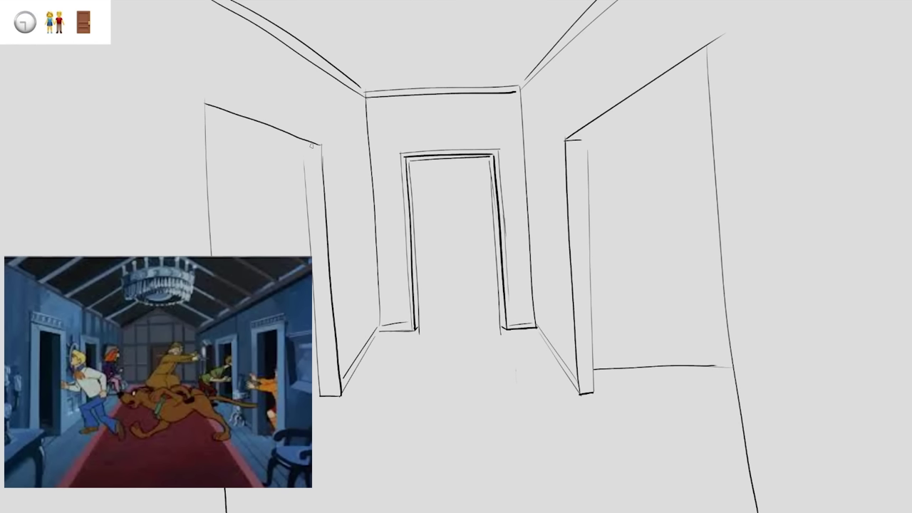
# - Redraw the left wall's top edge and double the right wall's top edge
pyautogui.moveTo(320, 145); pyautogui.dragTo(304, 151)
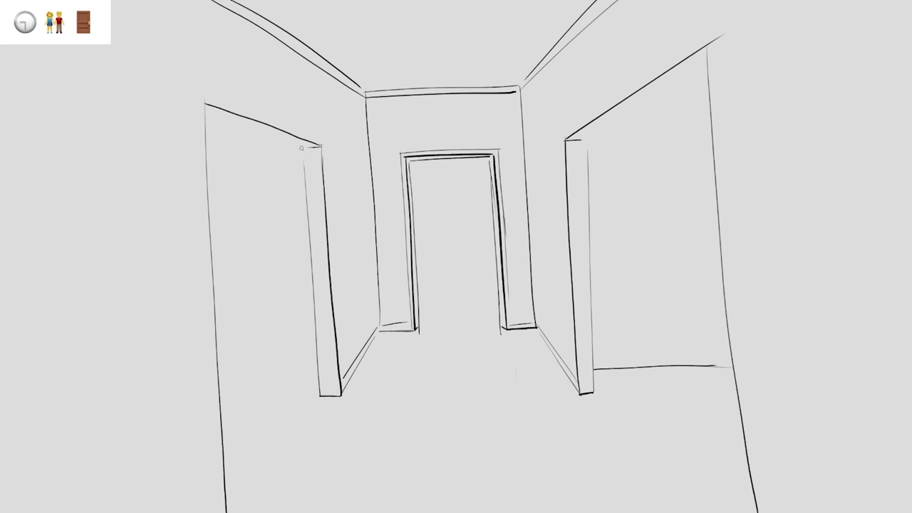
pyautogui.moveTo(301, 147); pyautogui.dragTo(205, 118)
pyautogui.moveTo(592, 136); pyautogui.dragTo(711, 72)
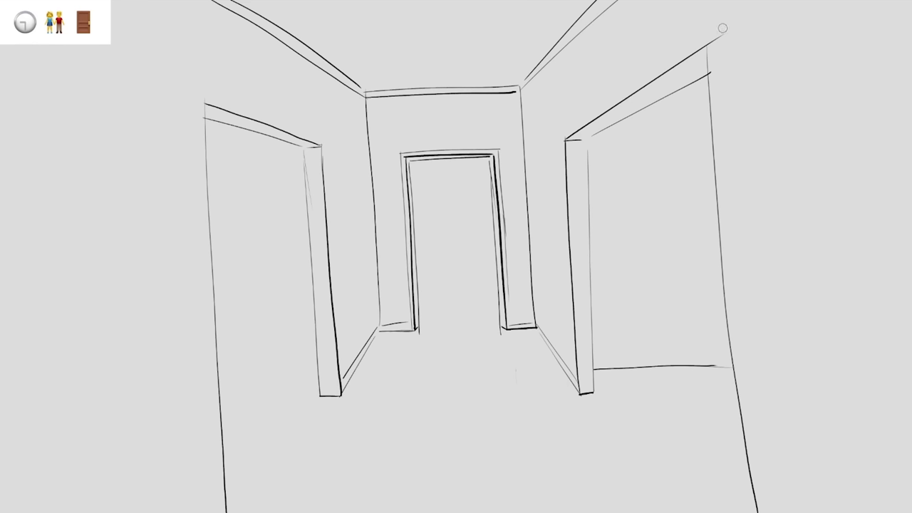
pyautogui.moveTo(721, 39); pyautogui.dragTo(708, 60)
# - Add a second edge to both the left and right door frames
pyautogui.moveTo(321, 142); pyautogui.dragTo(338, 392)
pyautogui.hotkey('ctrl', 'z')
pyautogui.moveTo(325, 141); pyautogui.dragTo(343, 373)
pyautogui.hotkey('ctrl', 'z')
pyautogui.moveTo(325, 141); pyautogui.dragTo(343, 385)
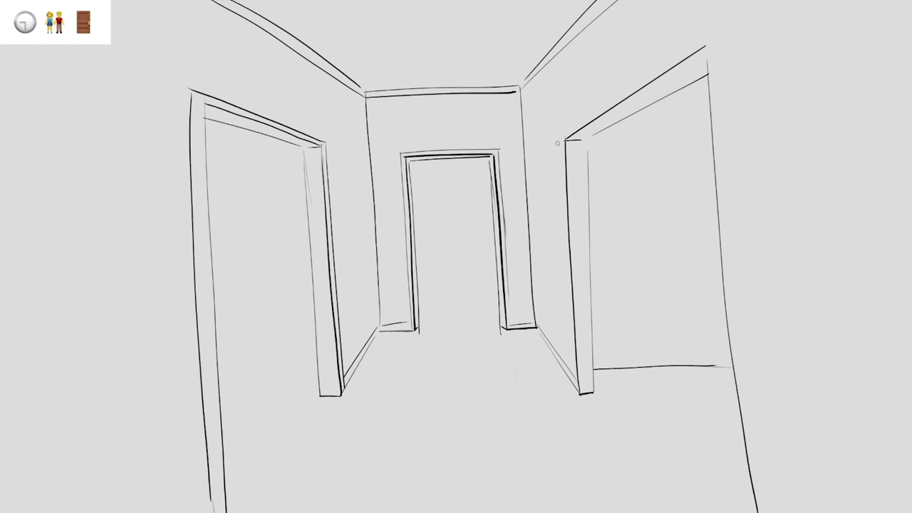
pyautogui.moveTo(557, 142); pyautogui.dragTo(575, 383)
pyautogui.moveTo(558, 139)
pyautogui.mouseDown()
pyautogui.moveTo(731, 16)
pyautogui.moveTo(789, 460)
pyautogui.mouseUp()
pyautogui.hotkey('ctrl', 'z')
pyautogui.moveTo(730, 16)
pyautogui.mouseDown()
pyautogui.moveTo(764, 440)
pyautogui.moveTo(779, 512)
pyautogui.mouseUp()
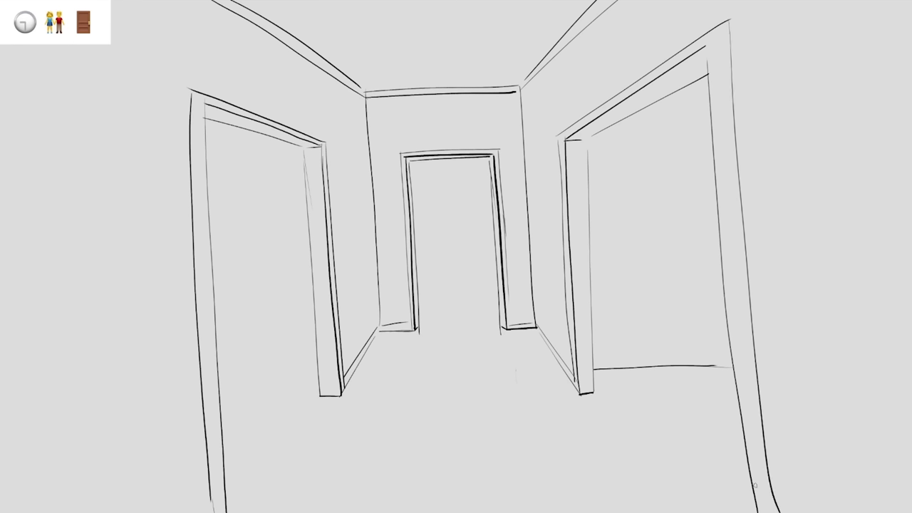
# - Sketch floorboard seams across the hallway and a floor line in the left room
pyautogui.moveTo(417, 331); pyautogui.dragTo(476, 330)
pyautogui.moveTo(395, 399); pyautogui.dragTo(545, 399)
pyautogui.moveTo(366, 448); pyautogui.dragTo(670, 510)
pyautogui.moveTo(343, 489); pyautogui.dragTo(417, 512)
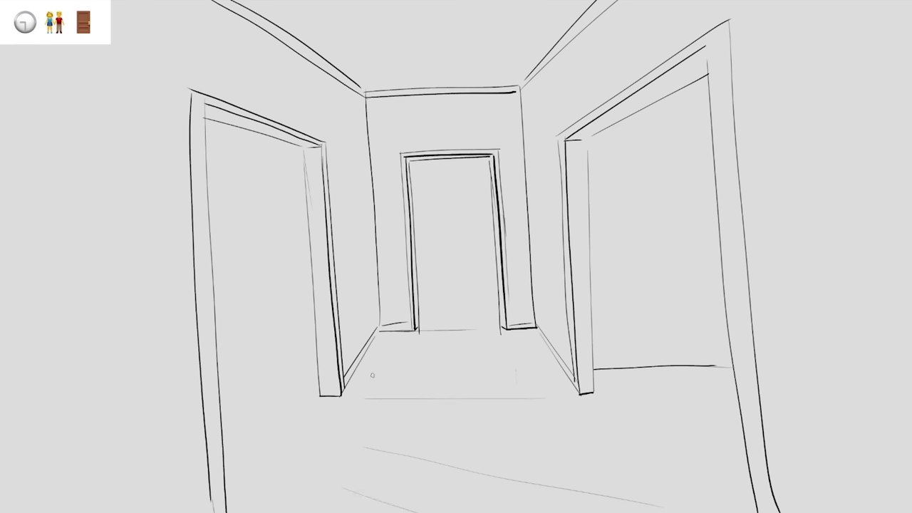
pyautogui.moveTo(379, 378); pyautogui.dragTo(553, 371)
pyautogui.moveTo(317, 382); pyautogui.dragTo(264, 381)
pyautogui.moveTo(375, 368); pyautogui.dragTo(557, 362)
pyautogui.moveTo(400, 359); pyautogui.dragTo(547, 354)
pyautogui.moveTo(385, 341); pyautogui.dragTo(531, 339)
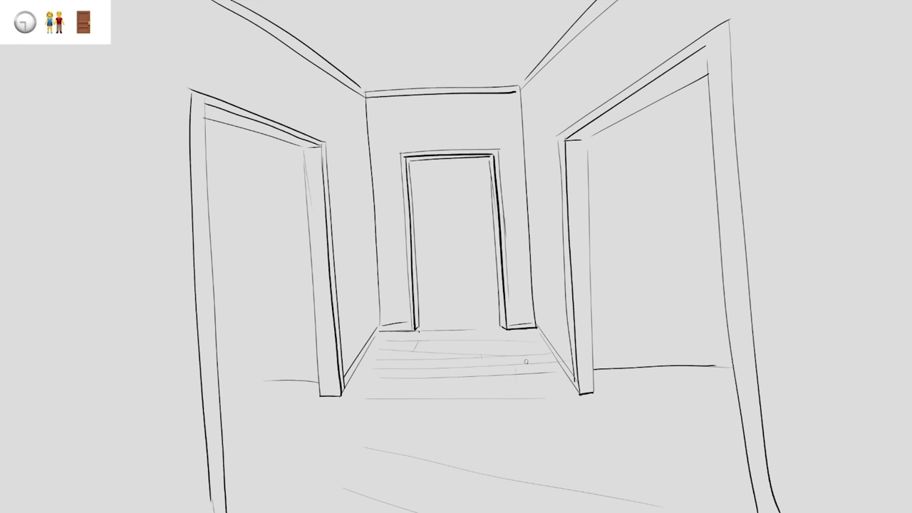
# - Mark a board joint, draw the right room's floor line, and begin the left wall picture
pyautogui.moveTo(493, 405); pyautogui.dragTo(497, 427)
pyautogui.moveTo(594, 365); pyautogui.dragTo(727, 362)
pyautogui.moveTo(609, 132); pyautogui.dragTo(614, 182)
pyautogui.hotkey('ctrl', 'z')
pyautogui.moveTo(238, 184)
pyautogui.mouseDown()
pyautogui.moveTo(245, 262)
pyautogui.moveTo(266, 178)
pyautogui.moveTo(292, 174)
pyautogui.moveTo(303, 283)
pyautogui.mouseUp()
# - Draw a double-edged rectangular picture frame on the left room wall
pyautogui.moveTo(246, 265); pyautogui.dragTo(305, 261)
pyautogui.moveTo(295, 175); pyautogui.dragTo(303, 283)
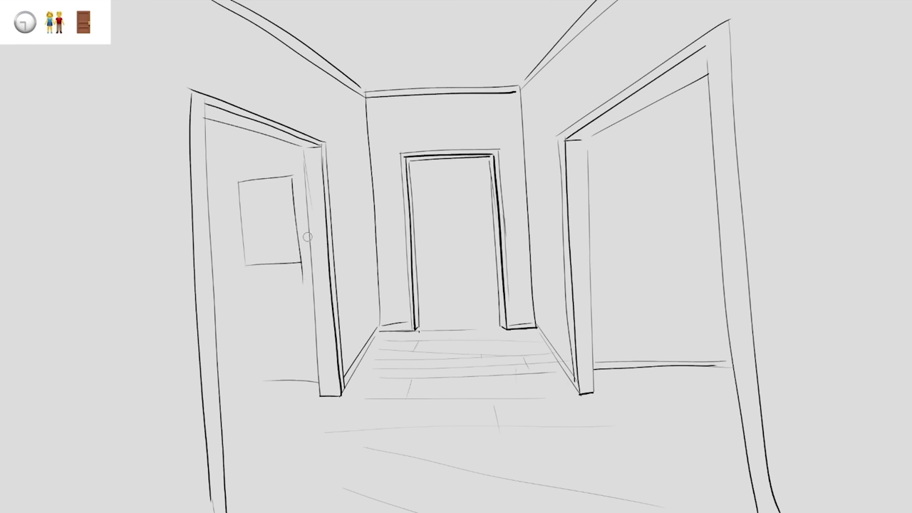
pyautogui.moveTo(240, 184); pyautogui.dragTo(246, 262)
pyautogui.moveTo(236, 188); pyautogui.dragTo(254, 307)
pyautogui.hotkey('ctrl', 'z')
pyautogui.moveTo(235, 185); pyautogui.dragTo(251, 288)
pyautogui.moveTo(241, 188); pyautogui.dragTo(251, 253)
pyautogui.moveTo(238, 185)
pyautogui.mouseDown()
pyautogui.moveTo(289, 180)
pyautogui.moveTo(293, 260)
pyautogui.moveTo(252, 262)
pyautogui.moveTo(251, 294)
pyautogui.mouseUp()
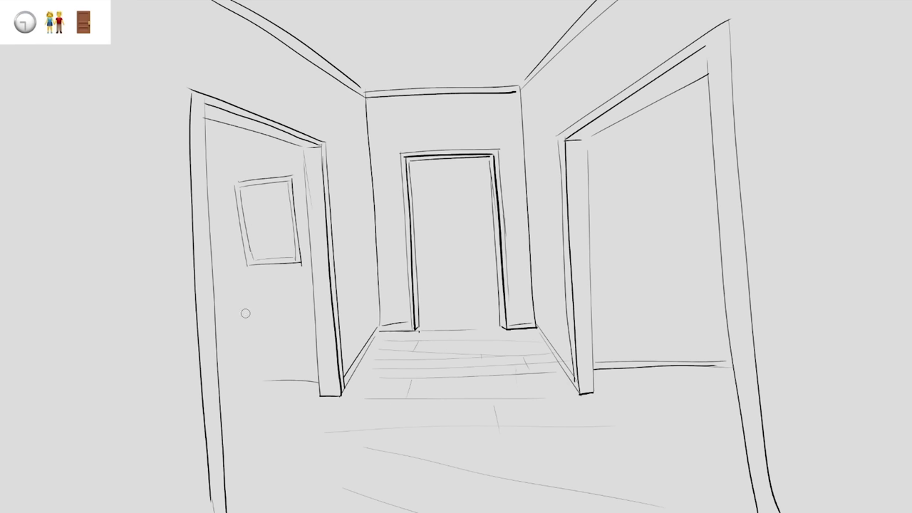
# - Draw a matching double-lined picture frame on the right room wall
pyautogui.moveTo(610, 149)
pyautogui.mouseDown()
pyautogui.moveTo(703, 142)
pyautogui.moveTo(613, 208)
pyautogui.moveTo(711, 202)
pyautogui.mouseUp()
pyautogui.hotkey('ctrl', 'z')
pyautogui.hotkey('ctrl', 'z')
pyautogui.hotkey('ctrl', 'z')
pyautogui.moveTo(604, 147)
pyautogui.mouseDown()
pyautogui.moveTo(610, 241)
pyautogui.moveTo(673, 141)
pyautogui.moveTo(672, 273)
pyautogui.mouseUp()
pyautogui.moveTo(610, 235); pyautogui.dragTo(670, 233)
pyautogui.moveTo(606, 154); pyautogui.dragTo(614, 236)
pyautogui.moveTo(609, 152); pyautogui.dragTo(656, 152)
pyautogui.moveTo(620, 229)
pyautogui.mouseDown()
pyautogui.moveTo(665, 212)
pyautogui.moveTo(672, 274)
pyautogui.moveTo(611, 264)
pyautogui.mouseUp()
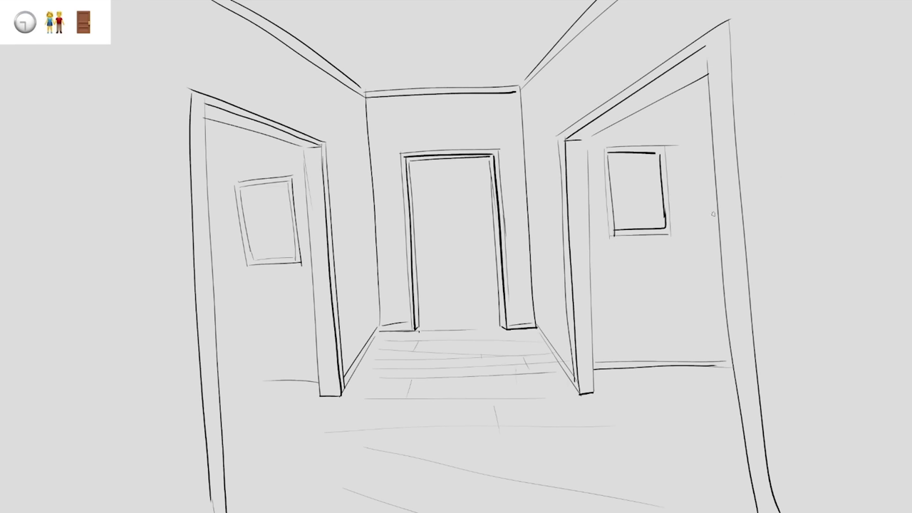
pyautogui.moveTo(678, 146); pyautogui.dragTo(667, 146)
# - Add baseboard lines in the left room and darker ones in the right room
pyautogui.moveTo(320, 384)
pyautogui.mouseDown()
pyautogui.moveTo(220, 378)
pyautogui.moveTo(318, 375)
pyautogui.mouseUp()
pyautogui.moveTo(731, 363); pyautogui.dragTo(610, 376)
pyautogui.hotkey('ctrl', 'z')
pyautogui.moveTo(732, 365); pyautogui.dragTo(606, 372)
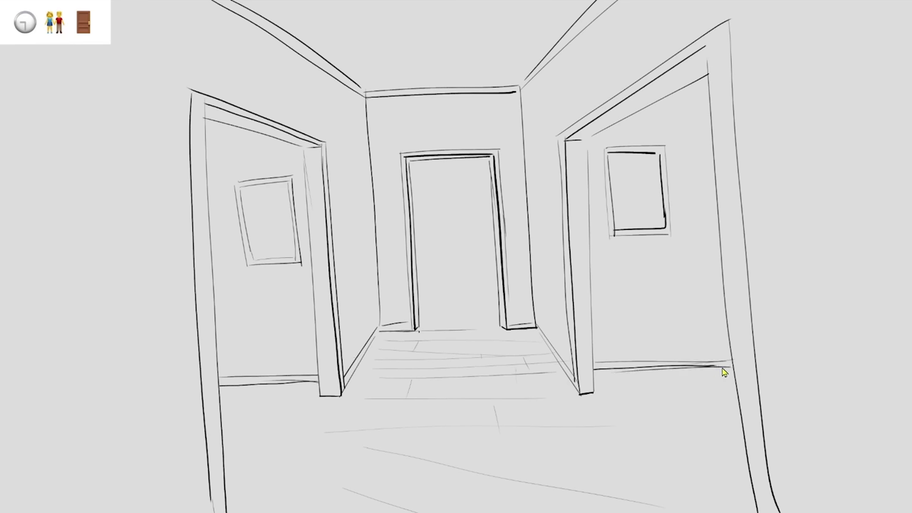
pyautogui.hotkey('ctrl', 'z')
pyautogui.moveTo(733, 364); pyautogui.dragTo(612, 370)
# - Darken the back doorway's threshold and inner jamb line
pyautogui.moveTo(424, 328); pyautogui.dragTo(495, 324)
pyautogui.moveTo(437, 318); pyautogui.dragTo(474, 319)
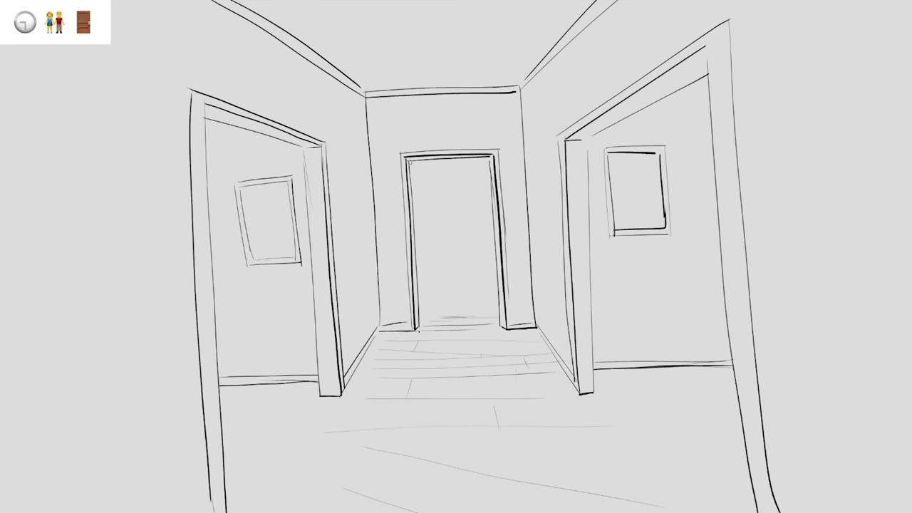
pyautogui.moveTo(410, 161); pyautogui.dragTo(411, 193)
# - Sketch two double-lined transom panels above the back door and hatch a floor shadow beneath
pyautogui.moveTo(387, 110)
pyautogui.mouseDown()
pyautogui.moveTo(388, 131)
pyautogui.moveTo(439, 107)
pyautogui.mouseUp()
pyautogui.hotkey('ctrl', 'z')
pyautogui.hotkey('ctrl', 'z')
pyautogui.moveTo(382, 105)
pyautogui.mouseDown()
pyautogui.moveTo(422, 104)
pyautogui.moveTo(425, 140)
pyautogui.mouseUp()
pyautogui.moveTo(464, 104)
pyautogui.mouseDown()
pyautogui.moveTo(466, 142)
pyautogui.moveTo(515, 102)
pyautogui.moveTo(516, 139)
pyautogui.mouseUp()
pyautogui.moveTo(382, 110)
pyautogui.mouseDown()
pyautogui.moveTo(385, 134)
pyautogui.moveTo(421, 106)
pyautogui.moveTo(422, 135)
pyautogui.mouseUp()
pyautogui.moveTo(467, 108)
pyautogui.mouseDown()
pyautogui.moveTo(469, 135)
pyautogui.moveTo(513, 106)
pyautogui.mouseUp()
pyautogui.moveTo(471, 138); pyautogui.dragTo(514, 136)
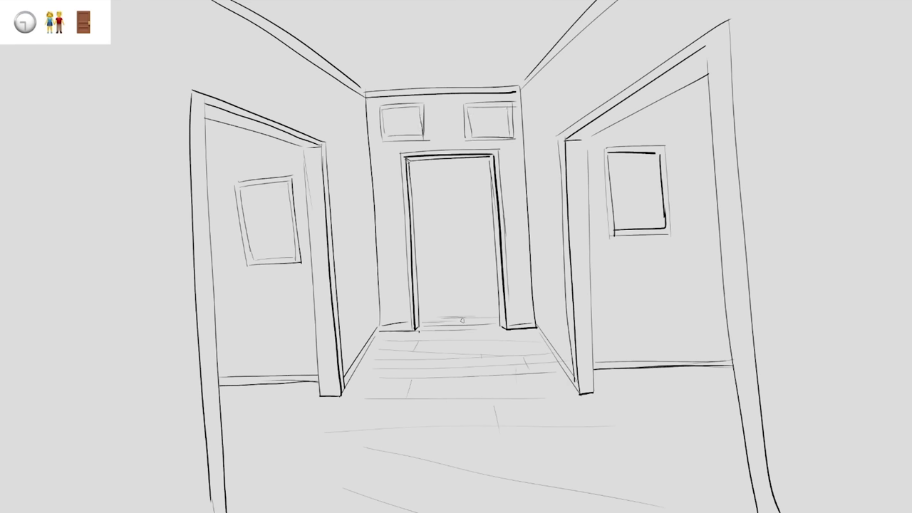
pyautogui.moveTo(429, 325)
pyautogui.mouseDown()
pyautogui.moveTo(490, 333)
pyautogui.moveTo(422, 339)
pyautogui.moveTo(418, 331)
pyautogui.moveTo(491, 327)
pyautogui.moveTo(516, 335)
pyautogui.moveTo(474, 336)
pyautogui.moveTo(515, 344)
pyautogui.moveTo(396, 349)
pyautogui.mouseUp()
pyautogui.moveTo(456, 335)
pyautogui.mouseDown()
pyautogui.moveTo(415, 335)
pyautogui.moveTo(487, 324)
pyautogui.moveTo(429, 325)
pyautogui.moveTo(485, 321)
pyautogui.moveTo(449, 324)
pyautogui.mouseUp()
# - Ink the back doorway's right, left and top edges and fill its interior black
pyautogui.moveTo(489, 159); pyautogui.dragTo(494, 248)
pyautogui.moveTo(492, 205); pyautogui.dragTo(502, 328)
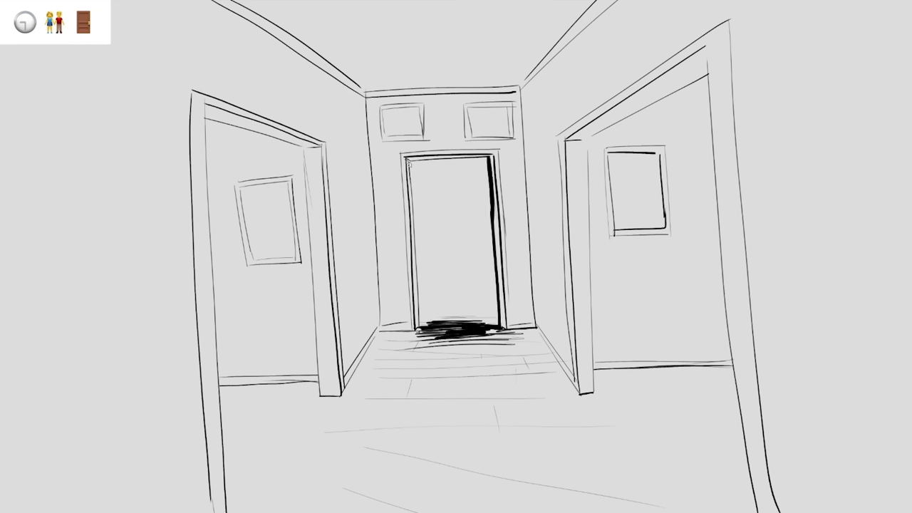
pyautogui.moveTo(408, 164); pyautogui.dragTo(421, 328)
pyautogui.moveTo(410, 165); pyautogui.dragTo(490, 158)
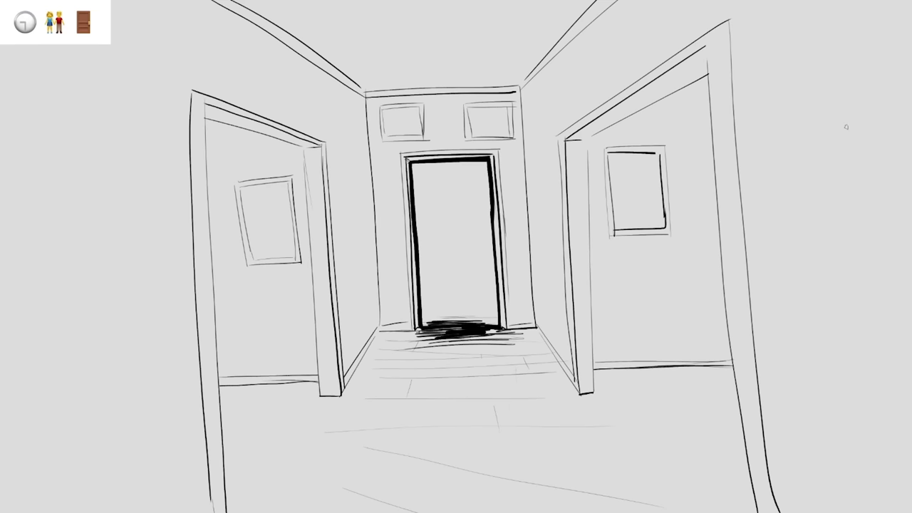
pyautogui.click(436, 231)
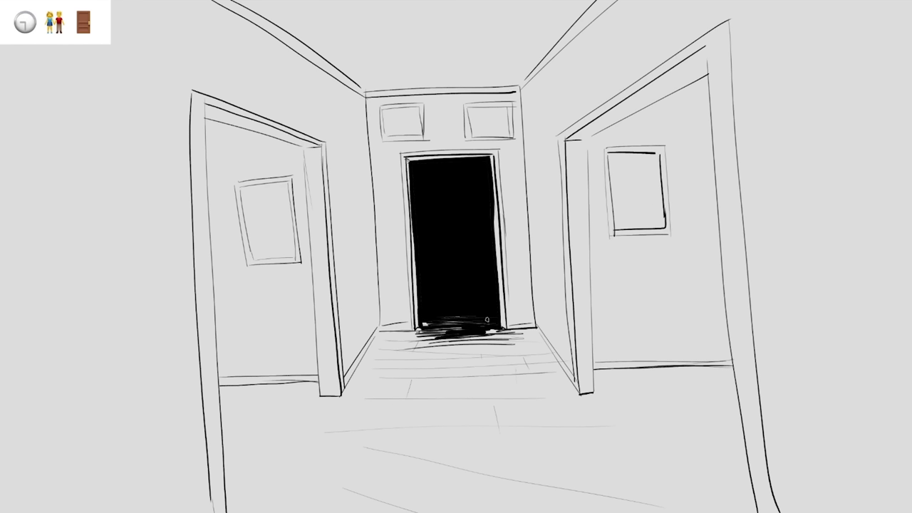
# - Widen the doorway's floor shadow lower and wider, then resize the brush
pyautogui.moveTo(487, 319)
pyautogui.mouseDown()
pyautogui.moveTo(432, 322)
pyautogui.moveTo(498, 331)
pyautogui.moveTo(407, 335)
pyautogui.moveTo(526, 331)
pyautogui.mouseUp()
pyautogui.moveTo(427, 331)
pyautogui.mouseDown()
pyautogui.moveTo(384, 338)
pyautogui.moveTo(549, 339)
pyautogui.moveTo(398, 349)
pyautogui.moveTo(536, 351)
pyautogui.mouseUp()
pyautogui.moveTo(396, 365)
pyautogui.mouseDown()
pyautogui.moveTo(531, 371)
pyautogui.moveTo(460, 374)
pyautogui.mouseUp()
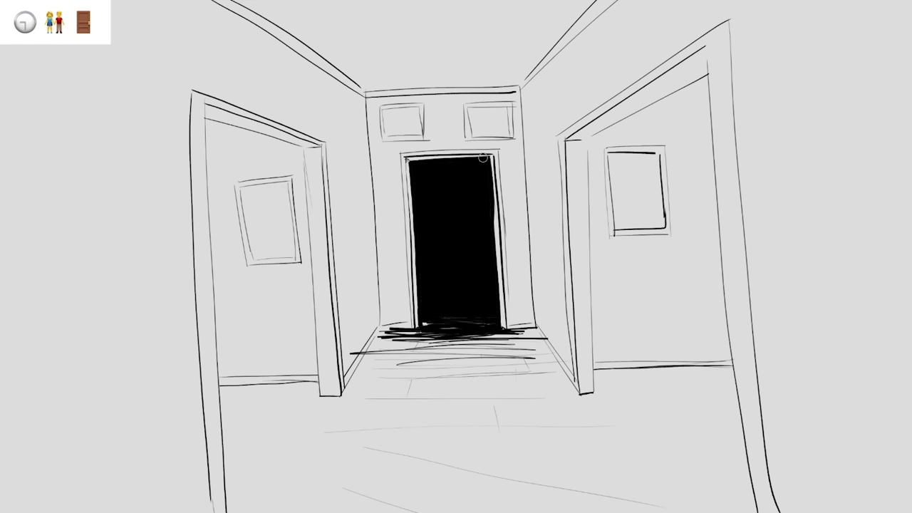
pyautogui.press('e')
pyautogui.press('e')
pyautogui.press(']')
pyautogui.press('[')
# - Paint white lines and highlight dashes down the black doorway's right edge
pyautogui.moveTo(419, 225)
pyautogui.mouseDown()
pyautogui.moveTo(440, 227)
pyautogui.moveTo(427, 303)
pyautogui.mouseUp()
pyautogui.moveTo(423, 236); pyautogui.dragTo(427, 229)
pyautogui.moveTo(484, 166); pyautogui.dragTo(486, 333)
pyautogui.hotkey('ctrl', 'z')
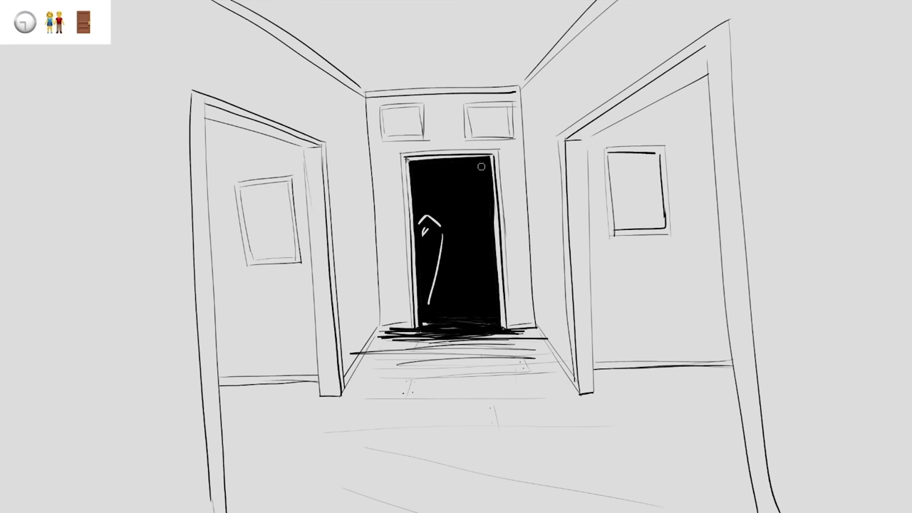
pyautogui.moveTo(487, 165); pyautogui.dragTo(495, 325)
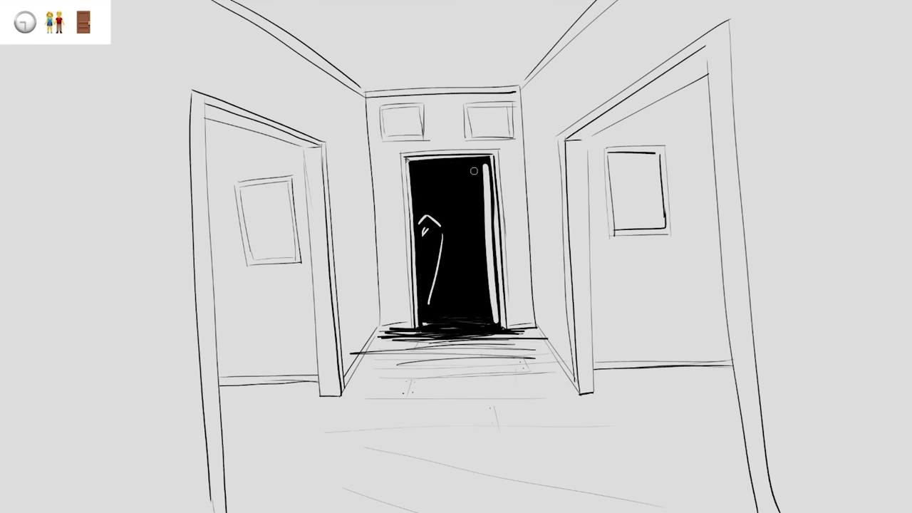
pyautogui.moveTo(479, 165); pyautogui.dragTo(484, 297)
pyautogui.moveTo(491, 173); pyautogui.dragTo(495, 194)
# - Remove the stray white figure marks by undoing and painting over them in black
pyautogui.moveTo(437, 214)
pyautogui.mouseDown()
pyautogui.moveTo(456, 231)
pyautogui.moveTo(443, 299)
pyautogui.mouseUp()
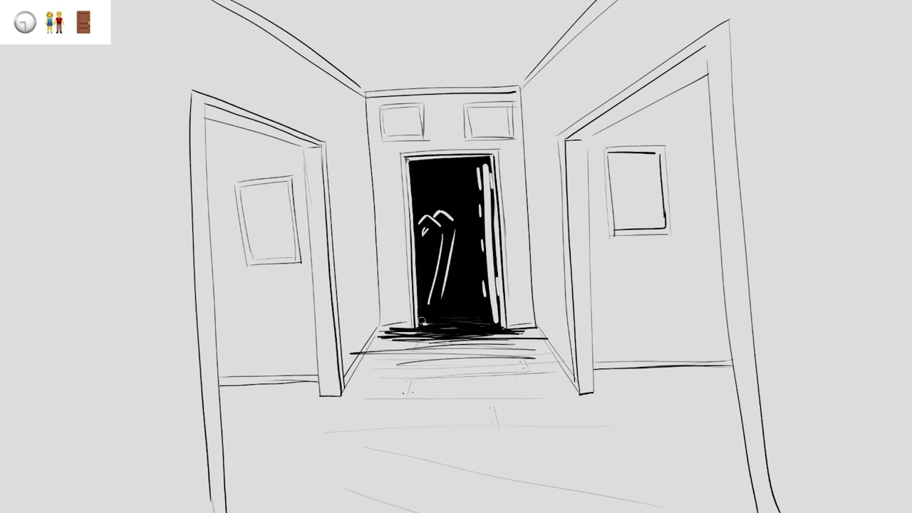
pyautogui.hotkey('ctrl', 'z')
pyautogui.hotkey('ctrl', 'z')
pyautogui.moveTo(424, 234)
pyautogui.mouseDown()
pyautogui.moveTo(418, 215)
pyautogui.moveTo(430, 303)
pyautogui.mouseUp()
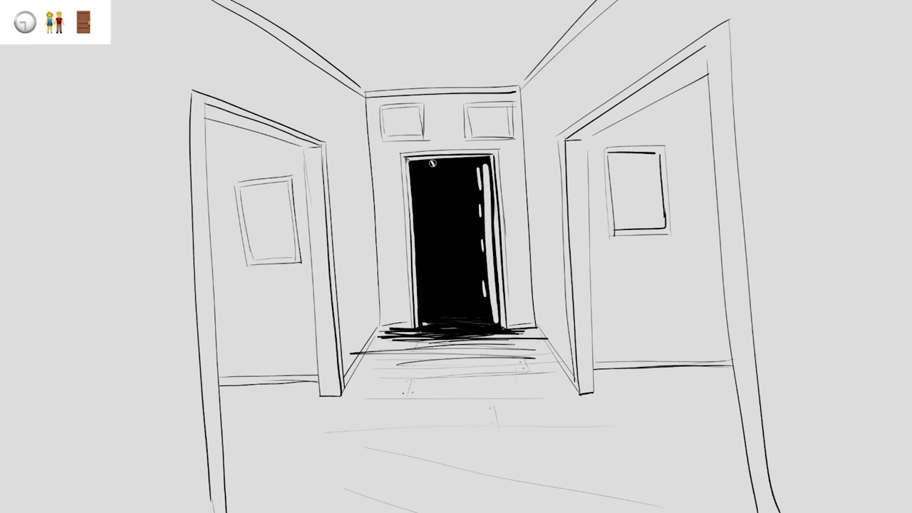
# - Draw the first white vertical figure strokes down the doorway's left side
pyautogui.moveTo(431, 164); pyautogui.dragTo(449, 261)
pyautogui.moveTo(459, 162)
pyautogui.mouseDown()
pyautogui.moveTo(445, 267)
pyautogui.moveTo(460, 265)
pyautogui.moveTo(438, 268)
pyautogui.moveTo(458, 261)
pyautogui.mouseUp()
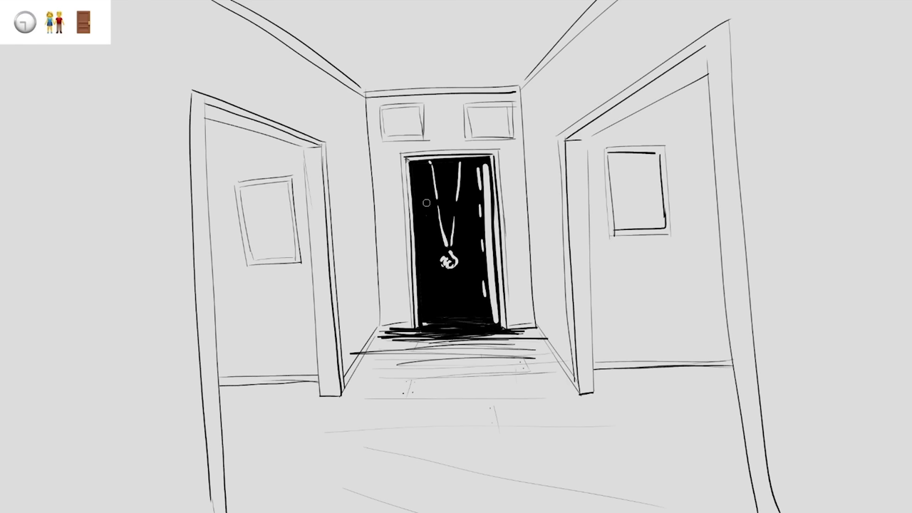
pyautogui.moveTo(417, 177); pyautogui.dragTo(438, 246)
pyautogui.moveTo(420, 191); pyautogui.dragTo(423, 232)
pyautogui.moveTo(425, 275); pyautogui.dragTo(427, 299)
pyautogui.hotkey('ctrl', 'z')
pyautogui.hotkey('ctrl', 'z')
# - Add a white leg, a V-shaped stroke and right-side strokes, then mark the left portrait
pyautogui.moveTo(433, 175)
pyautogui.mouseDown()
pyautogui.moveTo(448, 227)
pyautogui.moveTo(430, 246)
pyautogui.mouseUp()
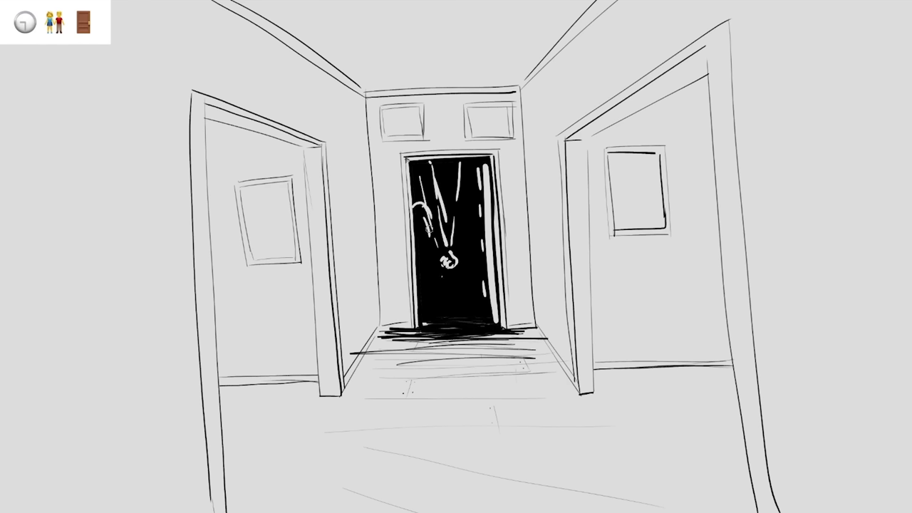
pyautogui.moveTo(429, 245)
pyautogui.mouseDown()
pyautogui.moveTo(431, 297)
pyautogui.moveTo(421, 312)
pyautogui.mouseUp()
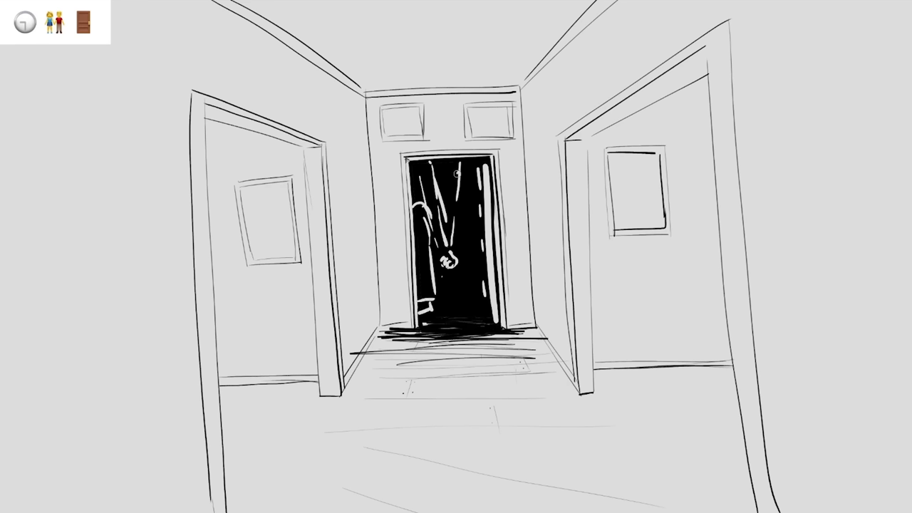
pyautogui.moveTo(456, 170)
pyautogui.mouseDown()
pyautogui.moveTo(449, 226)
pyautogui.moveTo(475, 214)
pyautogui.moveTo(476, 275)
pyautogui.mouseUp()
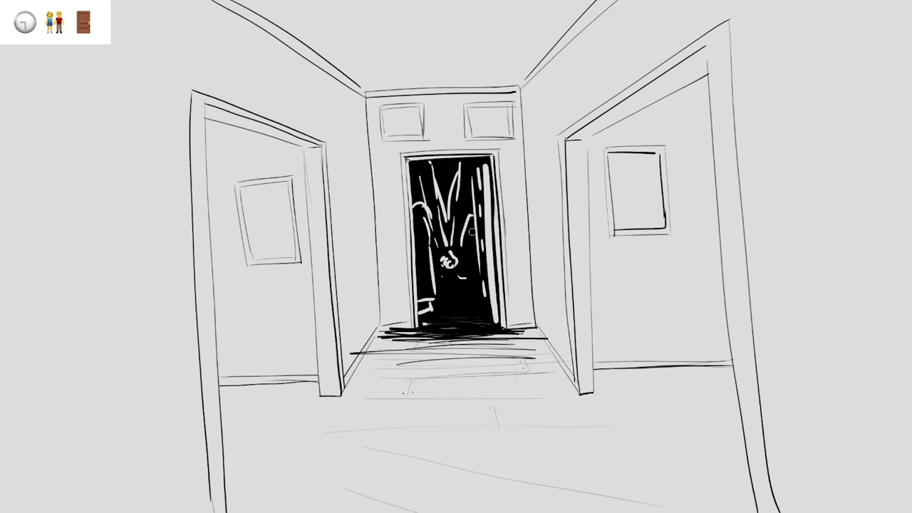
pyautogui.moveTo(471, 236)
pyautogui.mouseDown()
pyautogui.moveTo(470, 298)
pyautogui.moveTo(483, 300)
pyautogui.moveTo(480, 316)
pyautogui.mouseUp()
pyautogui.moveTo(261, 191)
pyautogui.mouseDown()
pyautogui.moveTo(271, 234)
pyautogui.moveTo(284, 214)
pyautogui.moveTo(263, 224)
pyautogui.moveTo(260, 189)
pyautogui.mouseUp()
# - Sketch the left portrait's face with an eye, a vertical mark and corner hatching
pyautogui.moveTo(288, 216); pyautogui.dragTo(284, 214)
pyautogui.moveTo(284, 226); pyautogui.dragTo(287, 231)
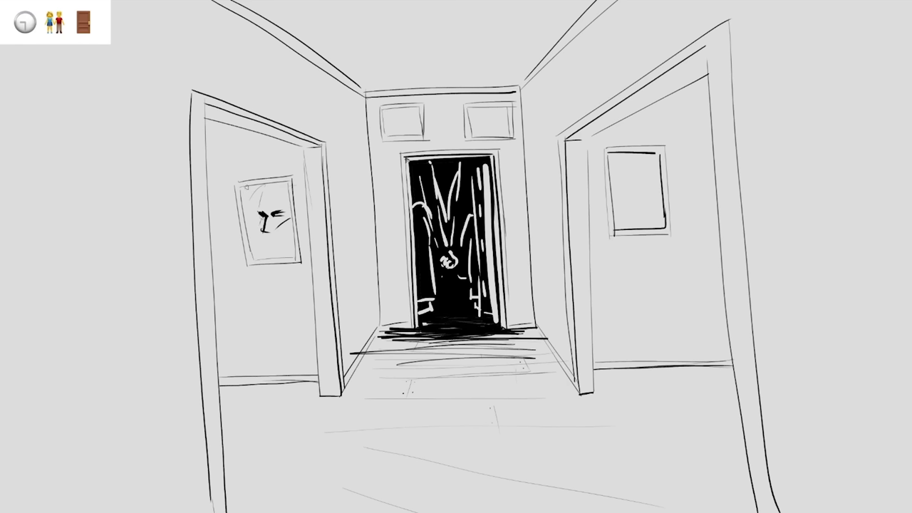
pyautogui.moveTo(254, 184)
pyautogui.mouseDown()
pyautogui.moveTo(244, 201)
pyautogui.moveTo(251, 236)
pyautogui.mouseUp()
pyautogui.moveTo(287, 244); pyautogui.dragTo(291, 248)
pyautogui.moveTo(261, 217); pyautogui.dragTo(262, 228)
# - Darken the doorway edge, add brows to both portraits, and begin the ceiling arc
pyautogui.moveTo(417, 268); pyautogui.dragTo(420, 318)
pyautogui.moveTo(272, 212); pyautogui.dragTo(278, 215)
pyautogui.moveTo(280, 194); pyautogui.dragTo(258, 200)
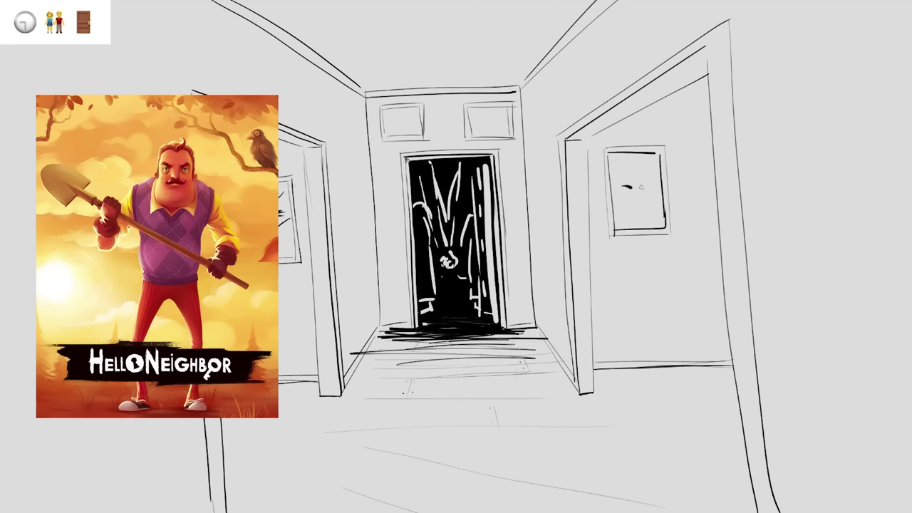
pyautogui.moveTo(639, 187)
pyautogui.mouseDown()
pyautogui.moveTo(650, 185)
pyautogui.moveTo(644, 206)
pyautogui.moveTo(629, 191)
pyautogui.moveTo(653, 191)
pyautogui.mouseUp()
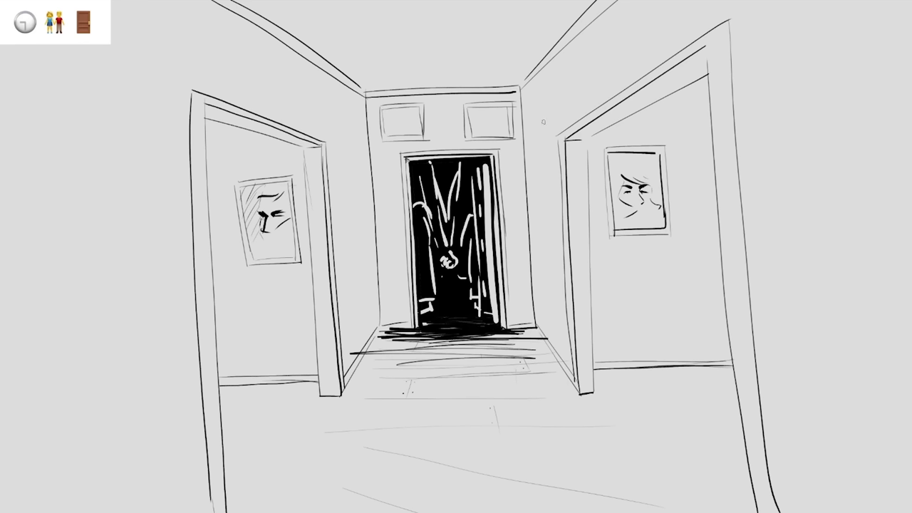
pyautogui.moveTo(546, 119); pyautogui.dragTo(662, 12)
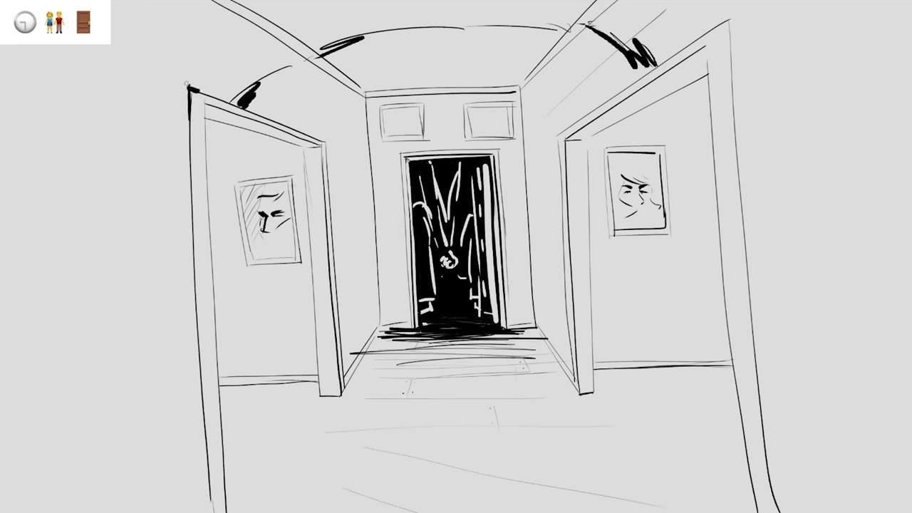
# - Thicken the left door's lower edge, its overhead arc, and the right door's outer edge
pyautogui.moveTo(206, 466); pyautogui.dragTo(214, 512)
pyautogui.moveTo(320, 56)
pyautogui.mouseDown()
pyautogui.moveTo(249, 93)
pyautogui.moveTo(280, 78)
pyautogui.moveTo(255, 104)
pyautogui.moveTo(234, 108)
pyautogui.mouseUp()
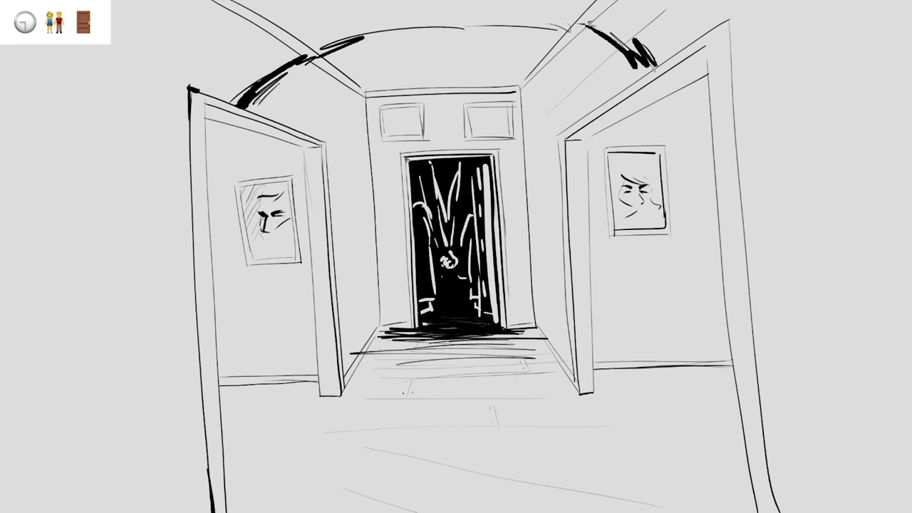
pyautogui.moveTo(729, 18); pyautogui.dragTo(735, 105)
pyautogui.moveTo(733, 53); pyautogui.dragTo(735, 139)
pyautogui.moveTo(733, 72); pyautogui.dragTo(737, 171)
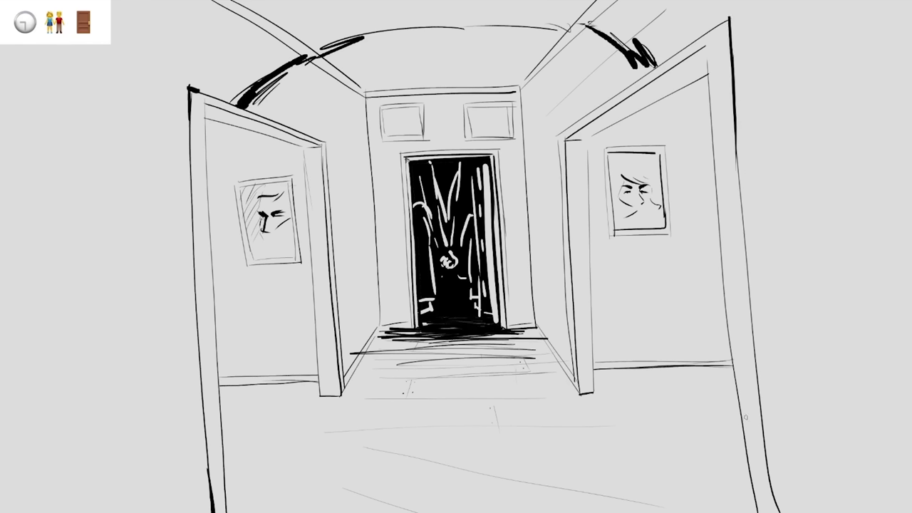
# - Retrace the ceiling arc across the top with bold, thick strokes
pyautogui.moveTo(581, 27); pyautogui.dragTo(360, 40)
pyautogui.moveTo(546, 28); pyautogui.dragTo(318, 42)
pyautogui.moveTo(502, 35)
pyautogui.mouseDown()
pyautogui.moveTo(345, 44)
pyautogui.moveTo(422, 40)
pyautogui.mouseUp()
pyautogui.moveTo(563, 34); pyautogui.dragTo(428, 41)
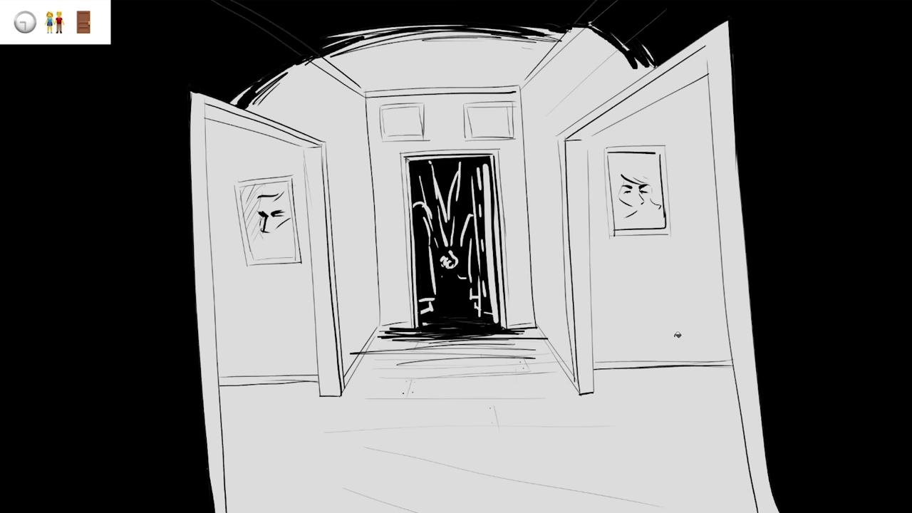
# - Adjust the brush size and hatch shadow at the left and right door corners
pyautogui.press('e')
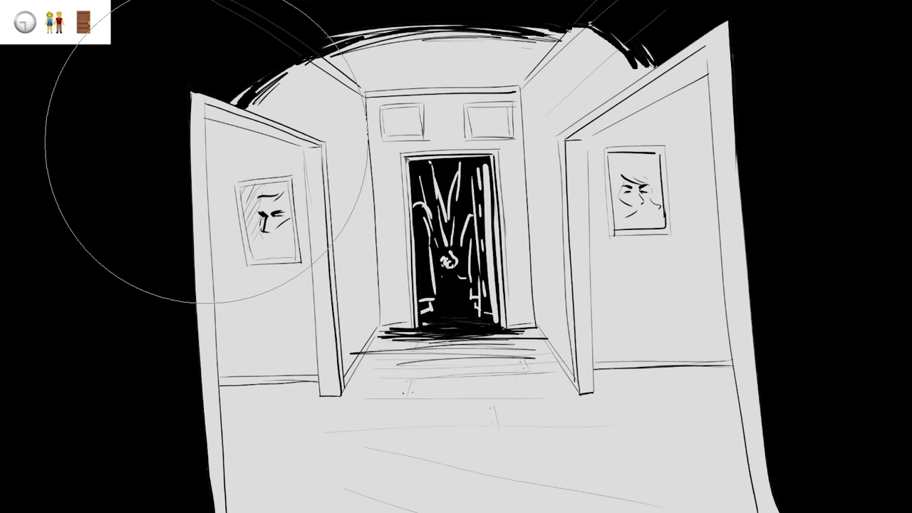
pyautogui.press('e')
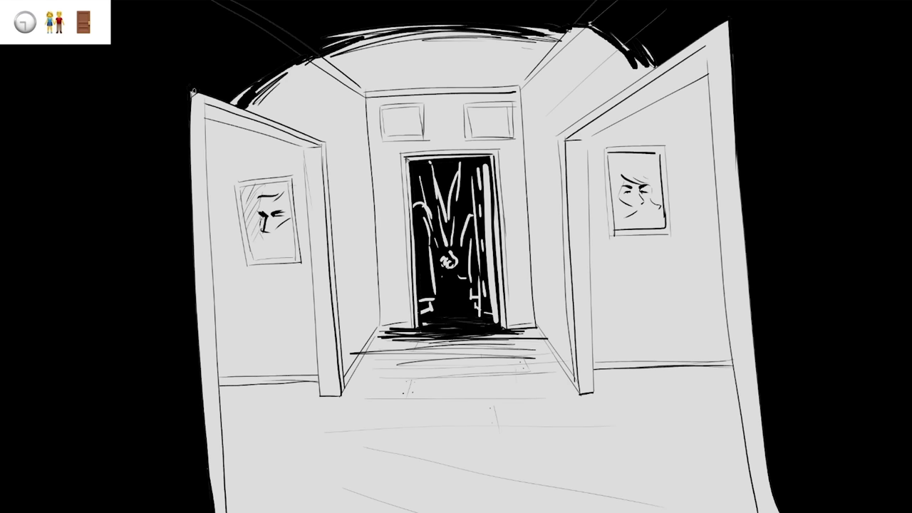
pyautogui.moveTo(200, 97); pyautogui.dragTo(190, 123)
pyautogui.moveTo(729, 40); pyautogui.dragTo(699, 54)
pyautogui.moveTo(729, 22); pyautogui.dragTo(714, 37)
pyautogui.moveTo(589, 136)
pyautogui.mouseDown()
pyautogui.moveTo(570, 142)
pyautogui.moveTo(591, 129)
pyautogui.mouseUp()
# - Hatch the left door frame's top corner and erase both panels above the centre door
pyautogui.moveTo(317, 148); pyautogui.dragTo(293, 139)
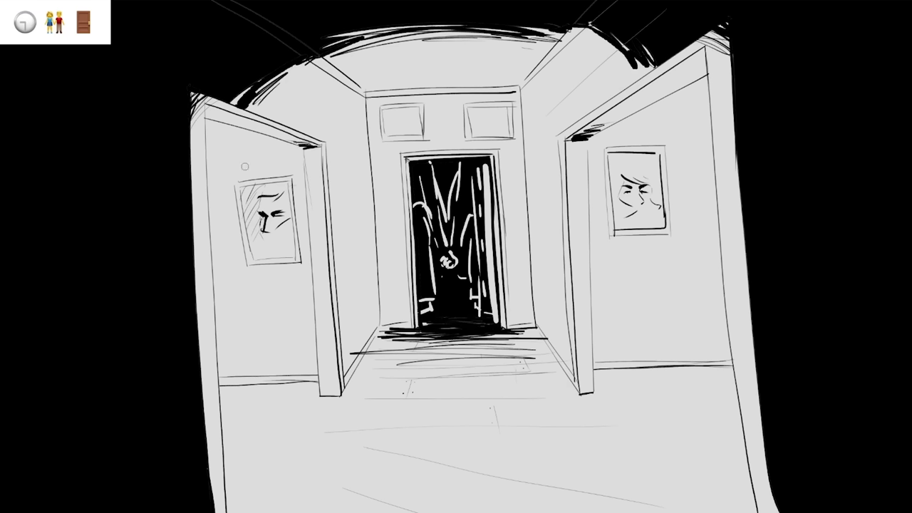
pyautogui.moveTo(422, 107)
pyautogui.mouseDown()
pyautogui.moveTo(378, 114)
pyautogui.moveTo(432, 110)
pyautogui.moveTo(387, 104)
pyautogui.moveTo(386, 135)
pyautogui.moveTo(421, 134)
pyautogui.mouseUp()
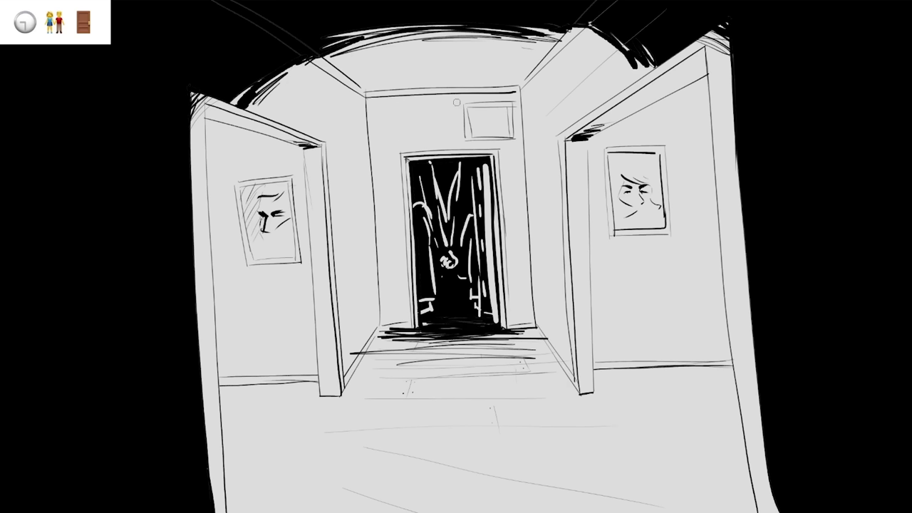
pyautogui.moveTo(467, 97)
pyautogui.mouseDown()
pyautogui.moveTo(467, 142)
pyautogui.moveTo(508, 103)
pyautogui.moveTo(462, 107)
pyautogui.mouseUp()
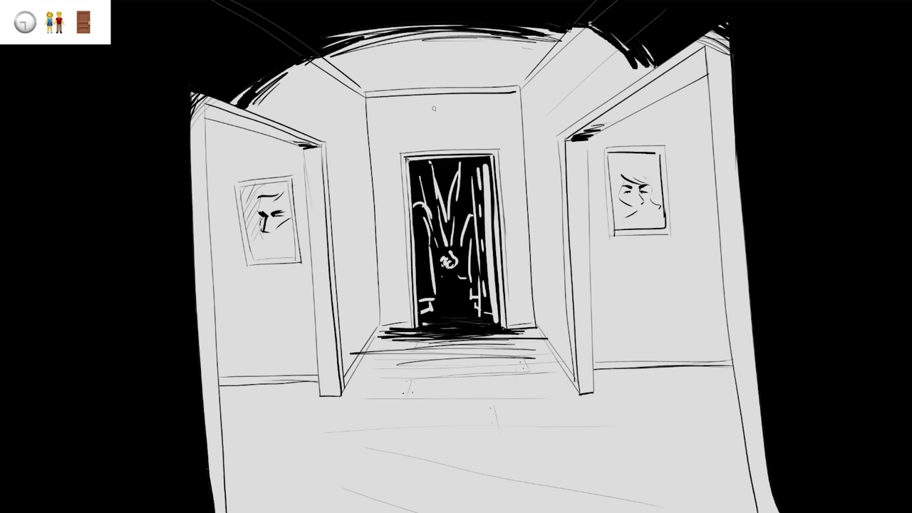
# - Draw a cuckoo clock with a hand above the doorway and hatch the left door corner
pyautogui.moveTo(442, 104)
pyautogui.mouseDown()
pyautogui.moveTo(424, 115)
pyautogui.moveTo(460, 114)
pyautogui.moveTo(432, 144)
pyautogui.moveTo(459, 142)
pyautogui.moveTo(447, 120)
pyautogui.moveTo(443, 162)
pyautogui.mouseUp()
pyautogui.moveTo(441, 126); pyautogui.dragTo(444, 134)
pyautogui.moveTo(192, 124)
pyautogui.mouseDown()
pyautogui.moveTo(205, 100)
pyautogui.moveTo(197, 93)
pyautogui.mouseUp()
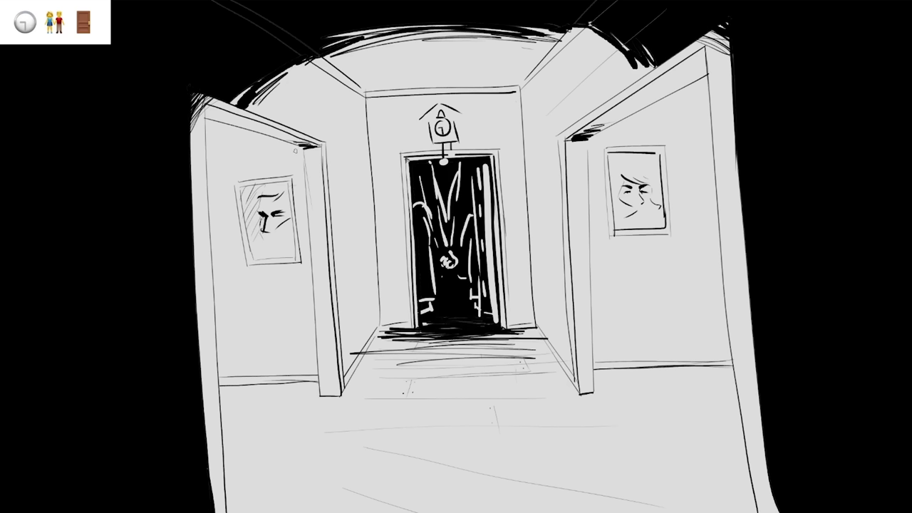
# - Outline shadow edges above and below the left portrait and darken the left doorway corner
pyautogui.moveTo(295, 153); pyautogui.dragTo(274, 181)
pyautogui.moveTo(279, 266)
pyautogui.mouseDown()
pyautogui.moveTo(289, 383)
pyautogui.moveTo(277, 282)
pyautogui.mouseUp()
pyautogui.moveTo(280, 342); pyautogui.dragTo(280, 261)
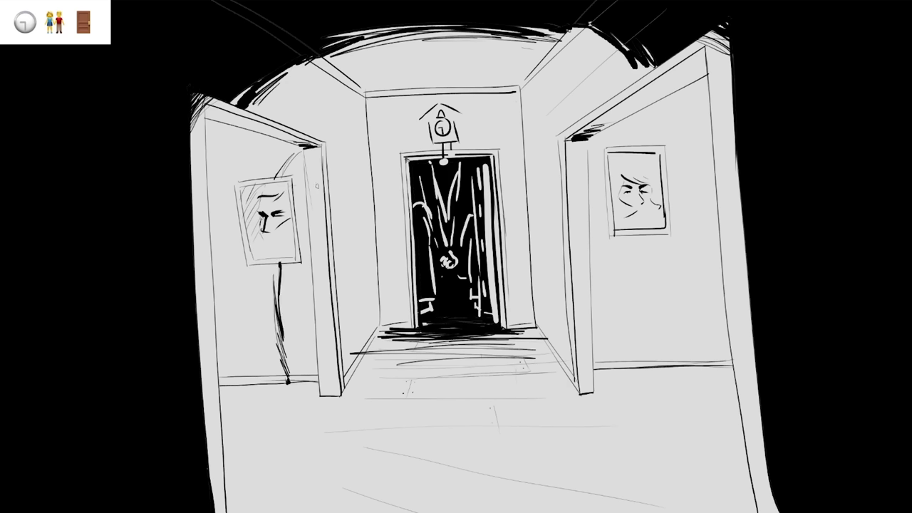
pyautogui.moveTo(305, 149)
pyautogui.mouseDown()
pyautogui.moveTo(275, 177)
pyautogui.moveTo(230, 184)
pyautogui.moveTo(249, 291)
pyautogui.moveTo(280, 264)
pyautogui.mouseUp()
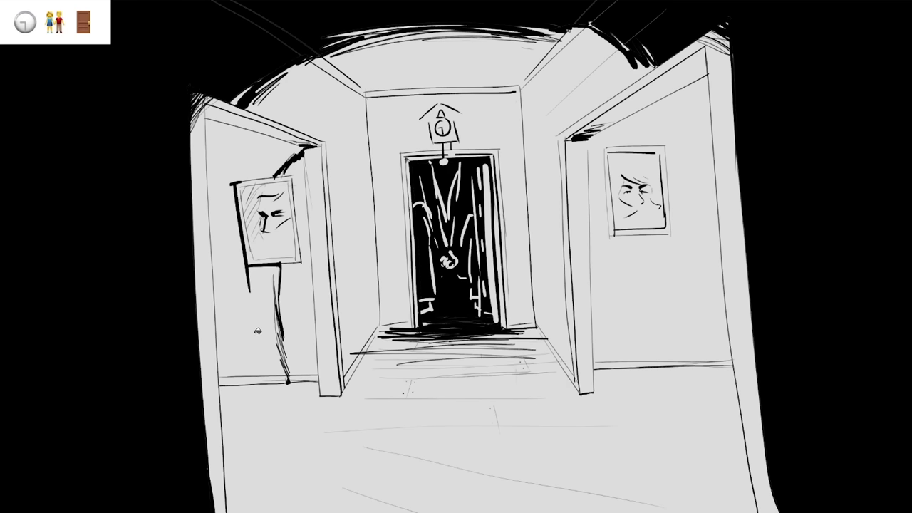
# - Bucket-fill the left side room black and touch up the left doorway's top edge
pyautogui.click(226, 173)
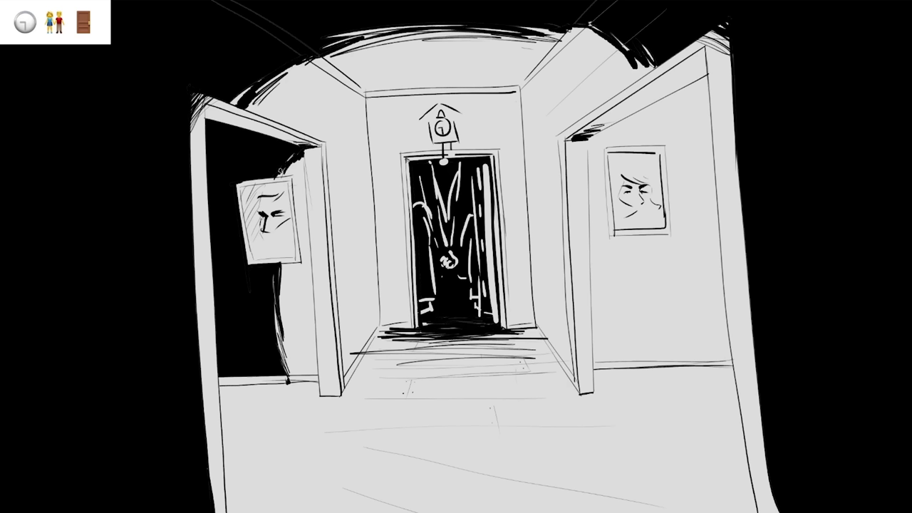
pyautogui.moveTo(288, 152); pyautogui.dragTo(305, 169)
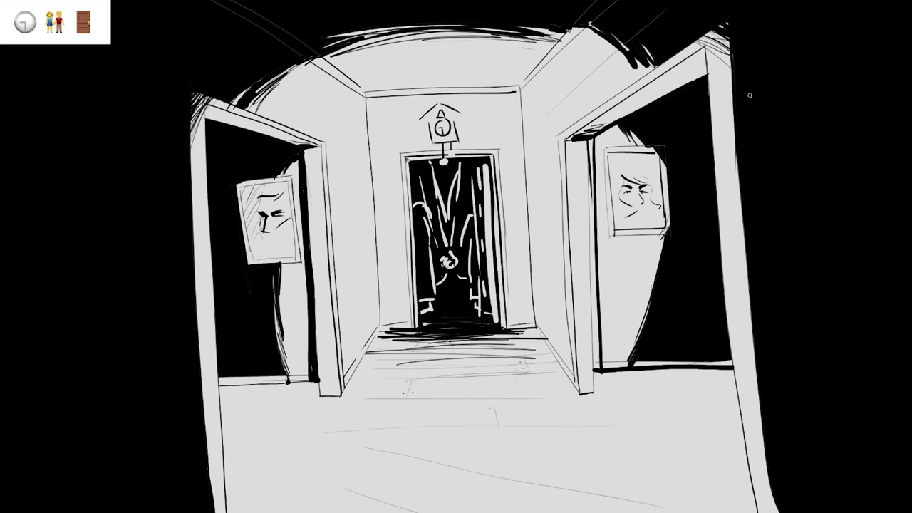
# - Darken the right door frame's corner and sketch curved arcs for a floor light pool
pyautogui.moveTo(750, 95); pyautogui.dragTo(686, 25)
pyautogui.moveTo(443, 437); pyautogui.dragTo(602, 510)
pyautogui.moveTo(341, 510)
pyautogui.mouseDown()
pyautogui.moveTo(421, 448)
pyautogui.moveTo(542, 470)
pyautogui.moveTo(578, 508)
pyautogui.mouseUp()
pyautogui.moveTo(399, 453); pyautogui.dragTo(343, 512)
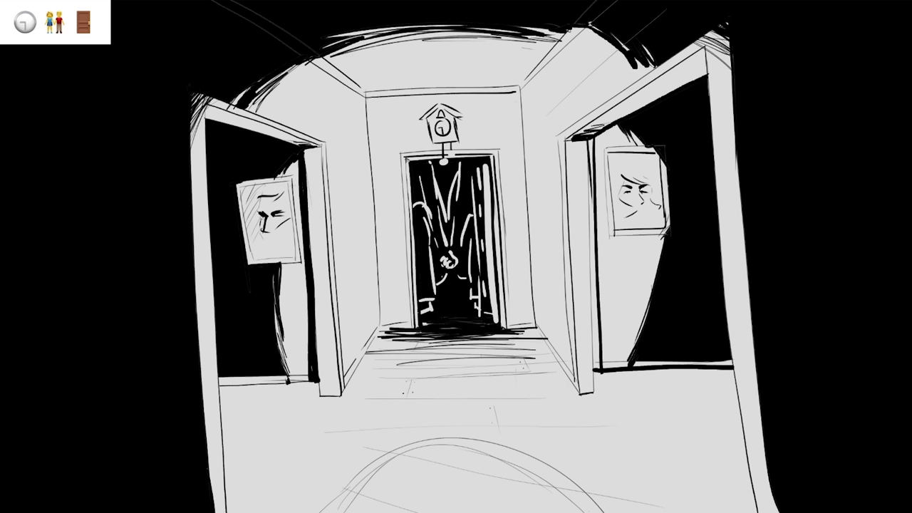